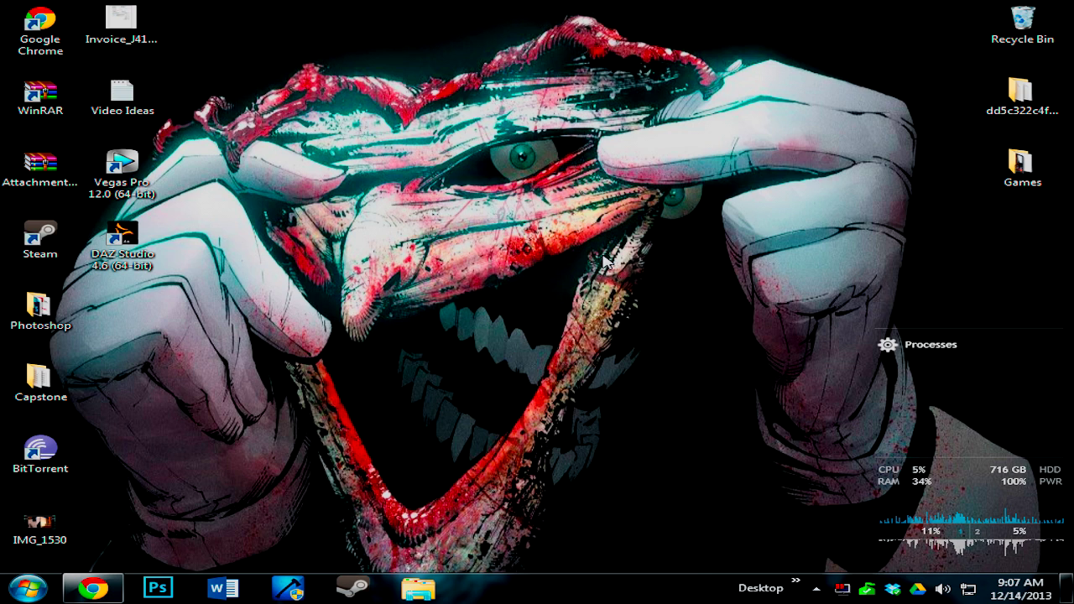
- Launch Photoshop and switch to the dafont page in Chrome
left_click(158, 588)
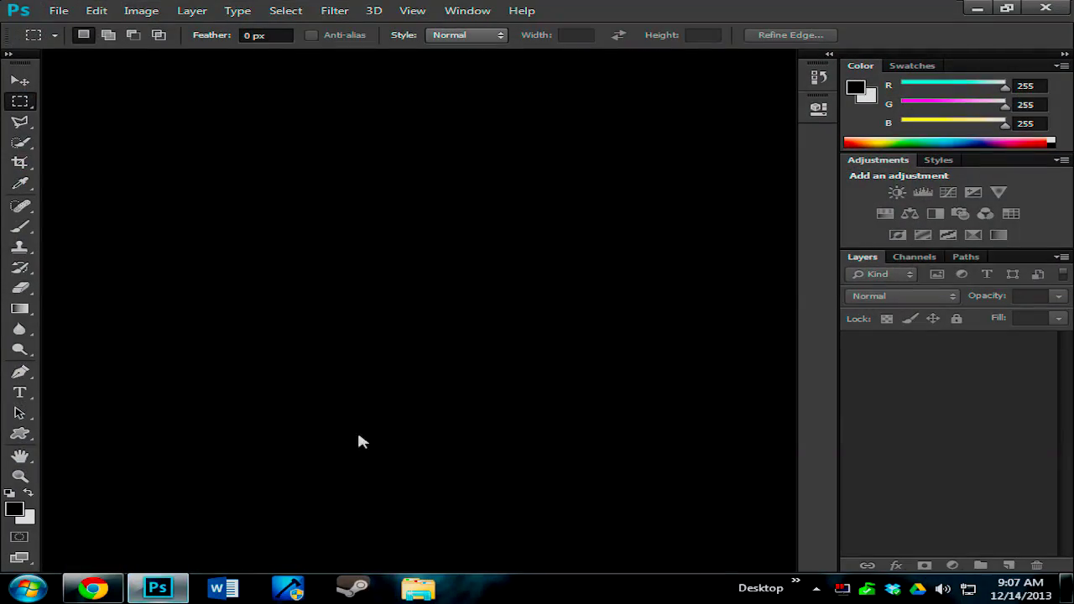
left_click(978, 8)
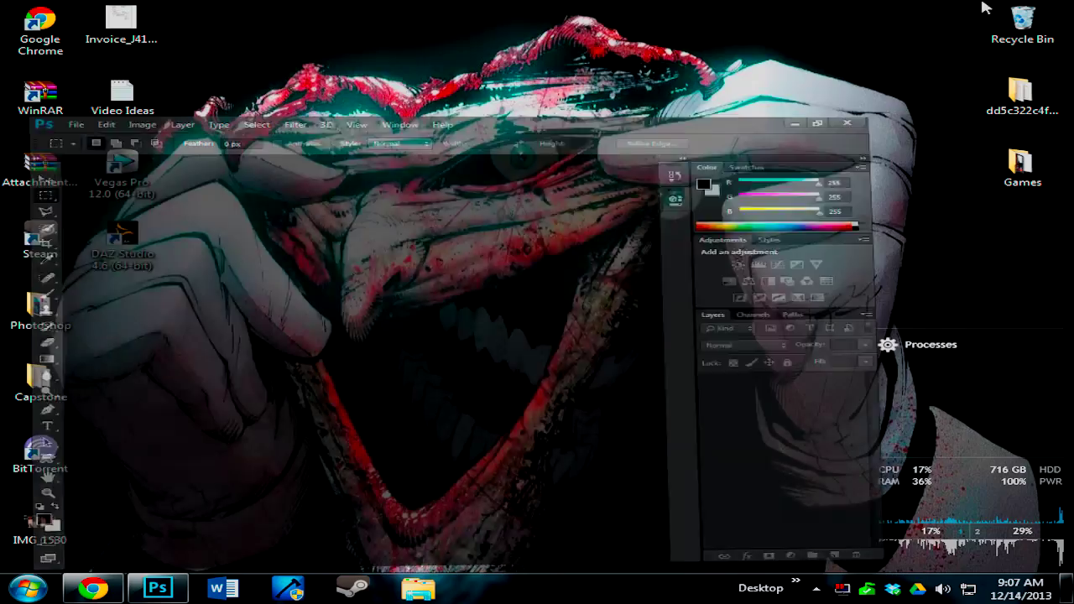
left_click(105, 590)
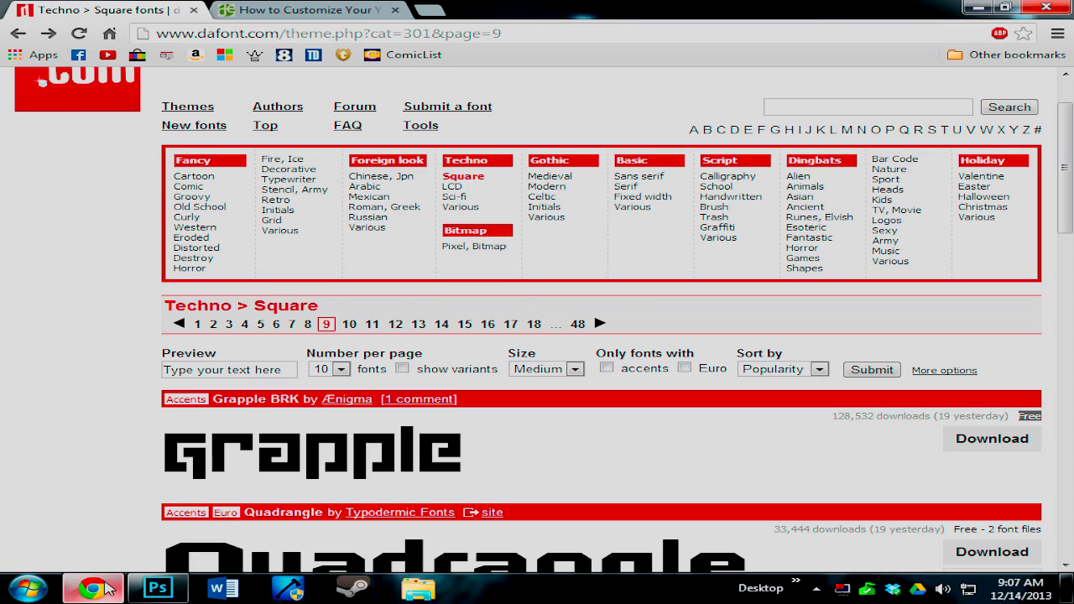
- Examine dafont's font categories, the licence labels beside the downloads and the fonts listed under Techno > Square
scroll(159, 499, "up", 1)
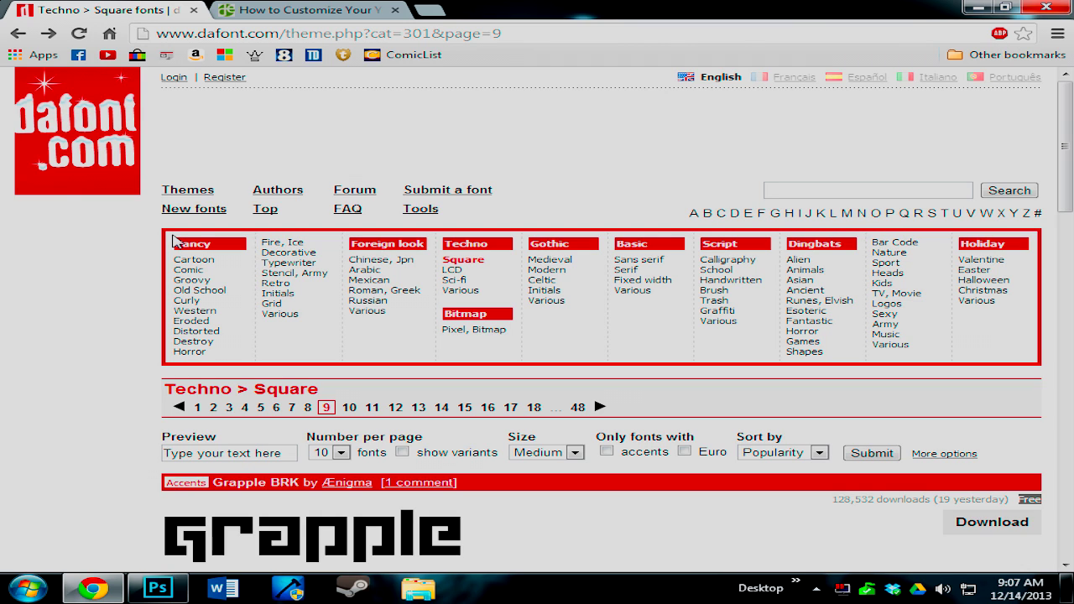
left_click_drag(174, 242, 264, 360)
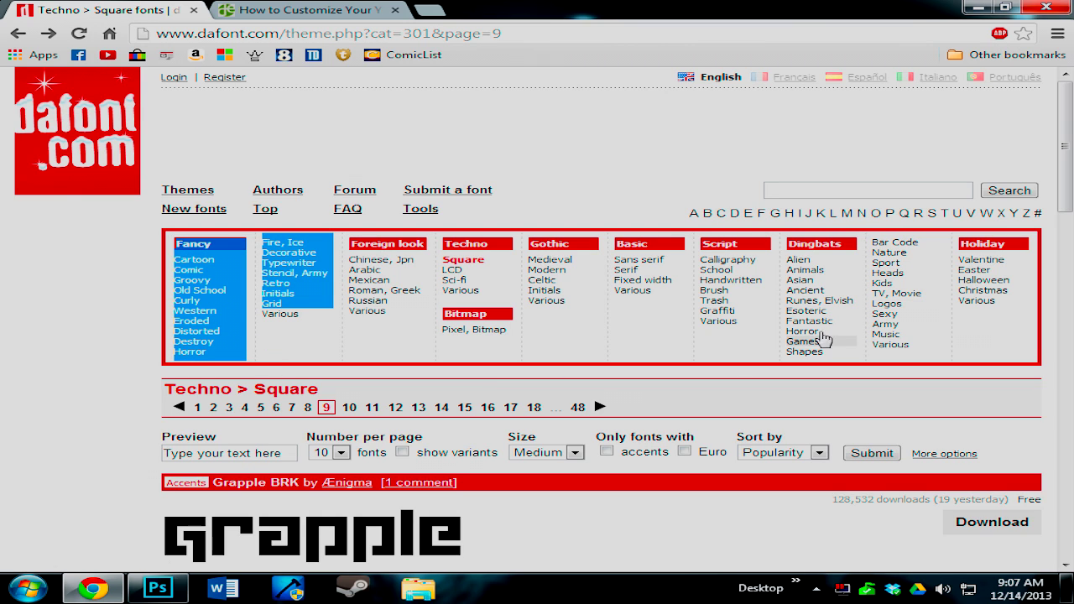
left_click_drag(958, 243, 1026, 359)
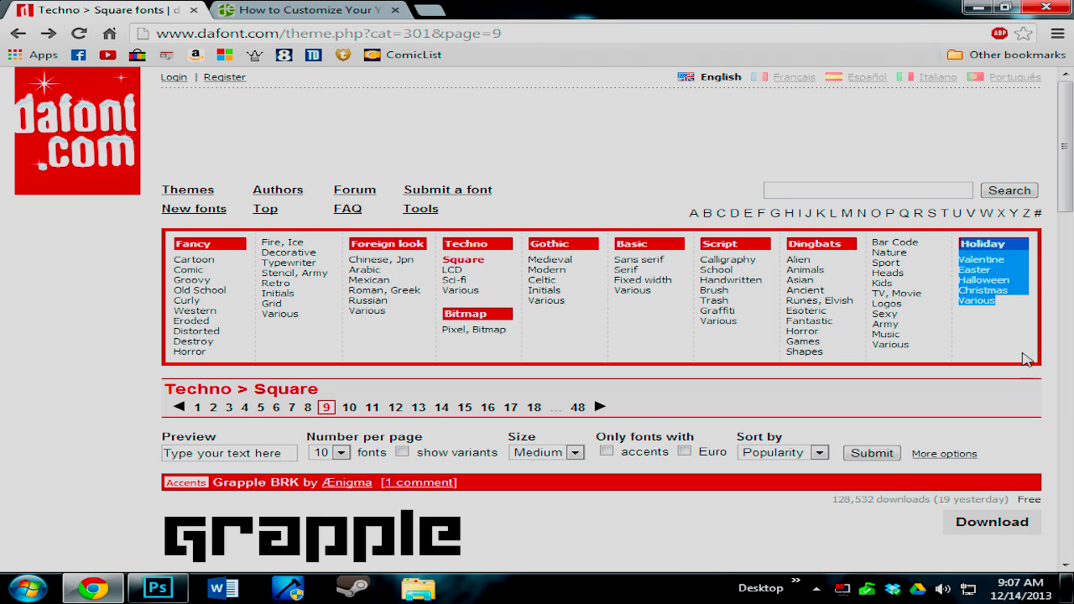
left_click(1009, 380)
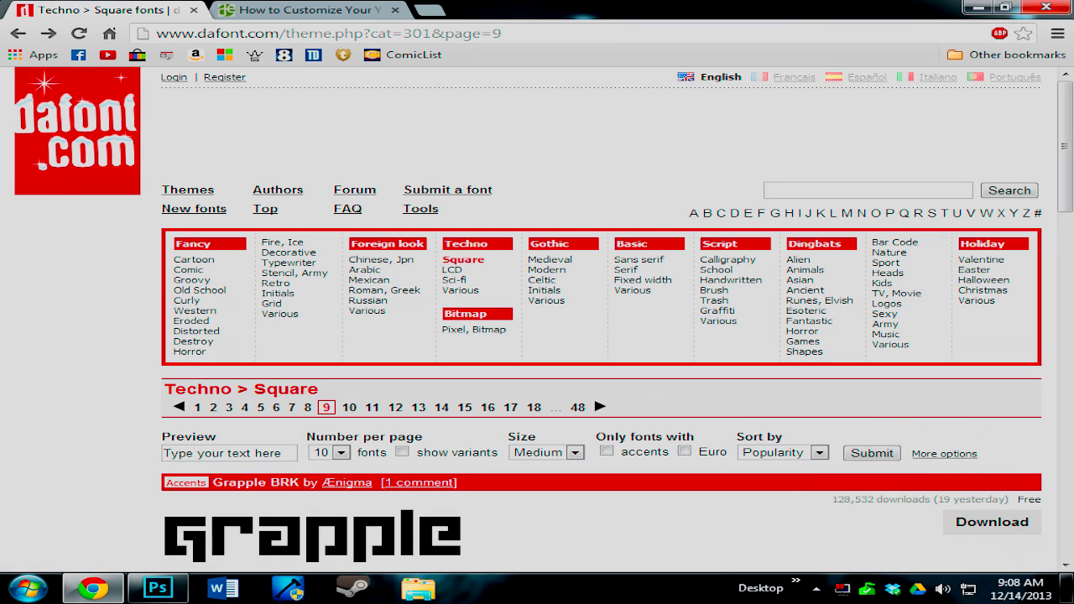
left_click_drag(1006, 500, 1044, 501)
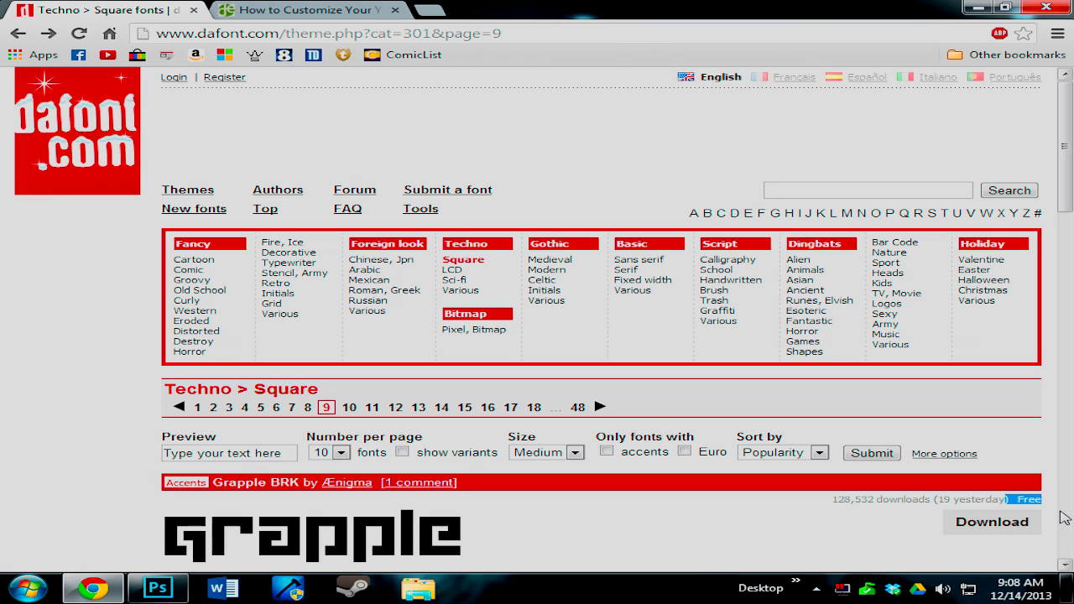
left_click(1058, 521)
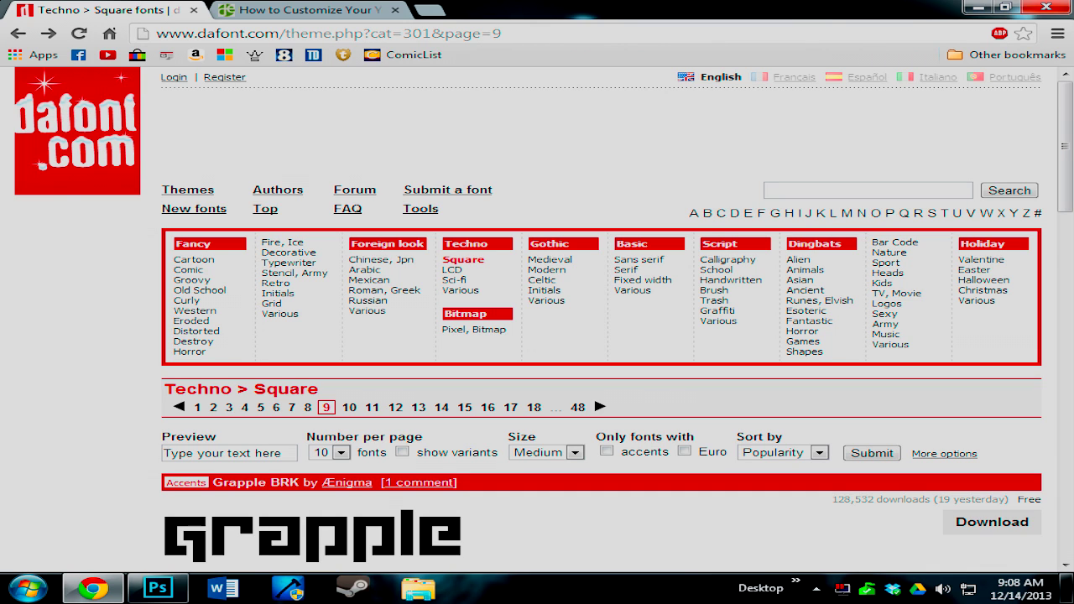
scroll(1025, 460, "down", 1)
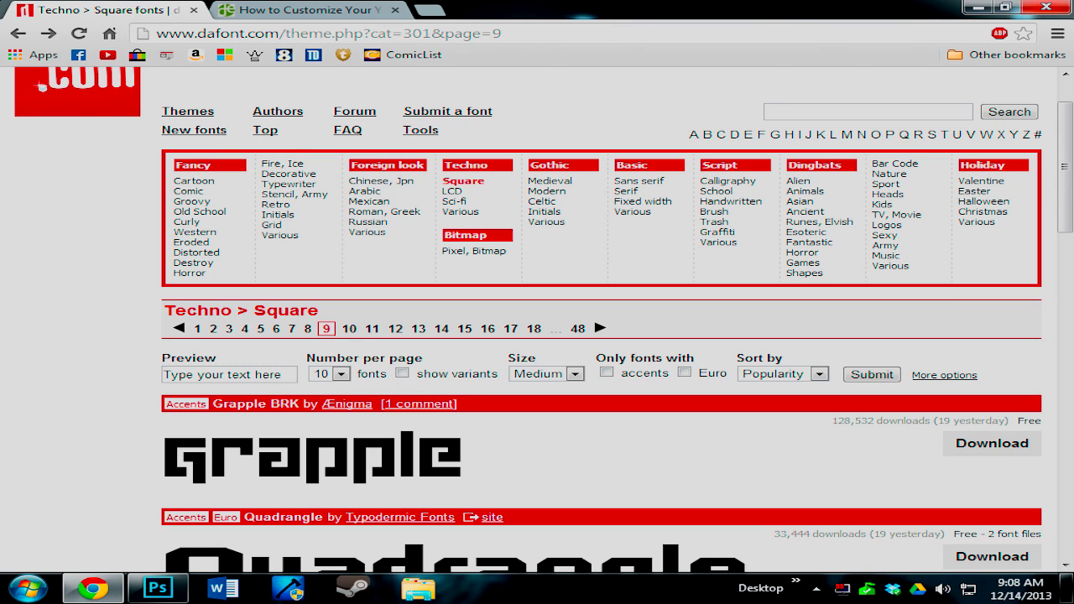
scroll(538, 423, "down", 5)
scroll(538, 424, "down", 5)
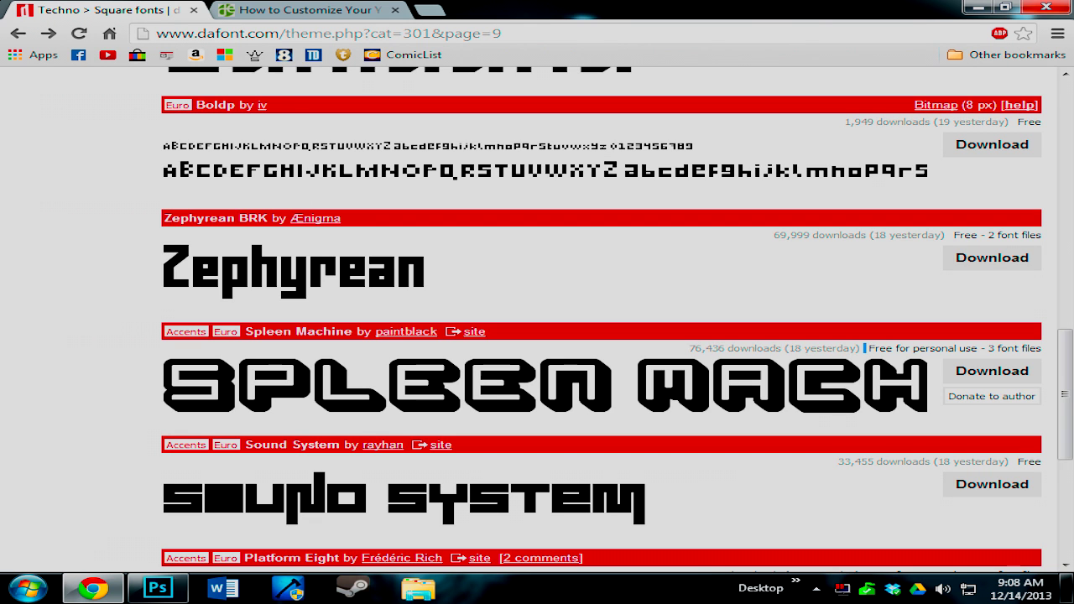
left_click_drag(1066, 395, 1070, 201)
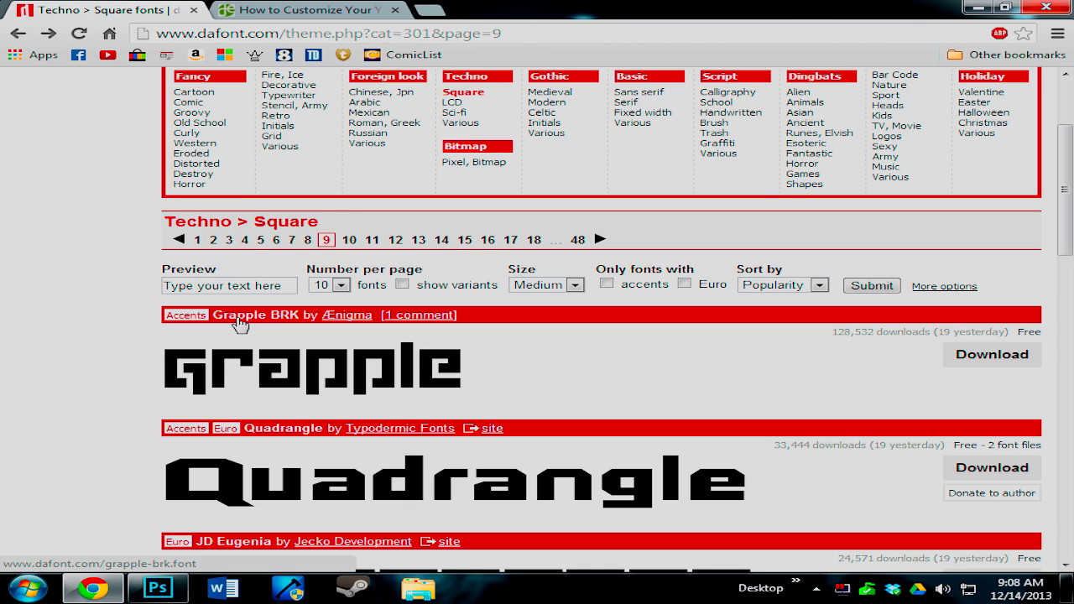
- Download the Grapple BRK font archive to the desktop as grapple_brk and check its contents in WinRAR
left_click(983, 359)
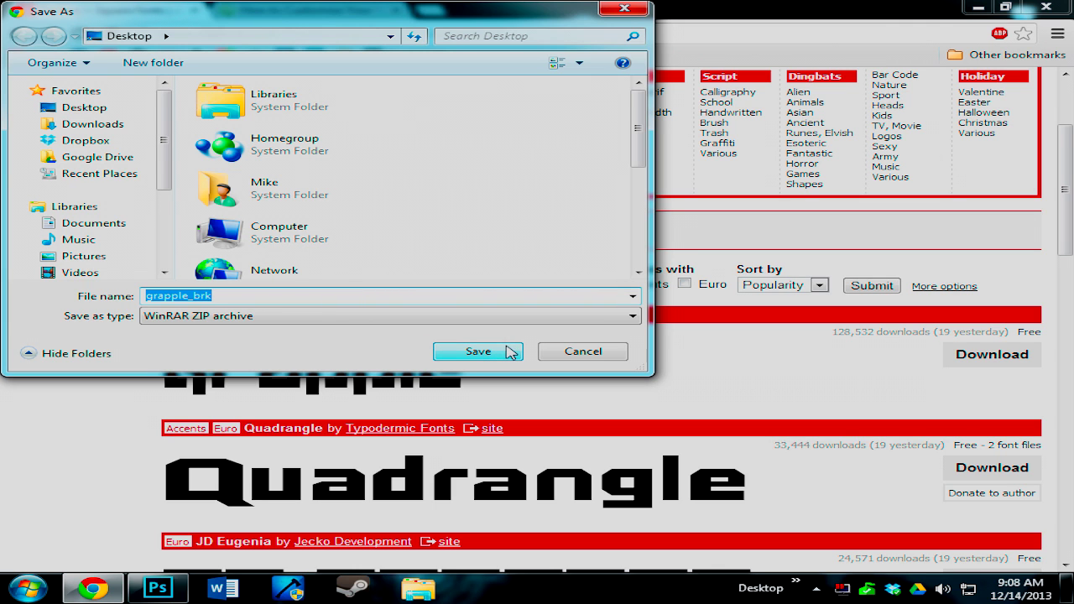
left_click(507, 350)
left_click(95, 555)
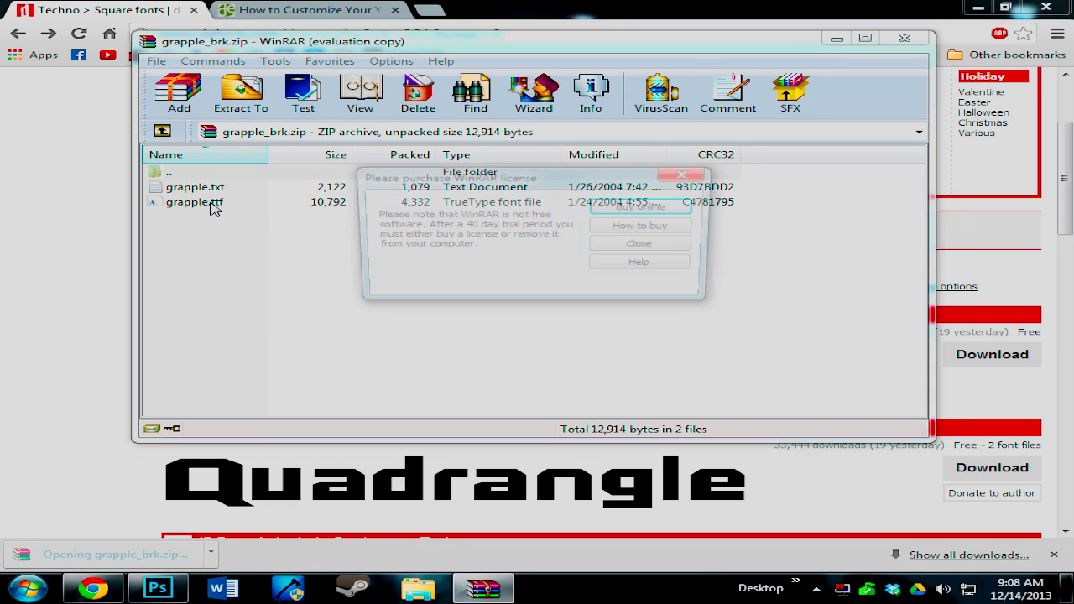
left_click(660, 246)
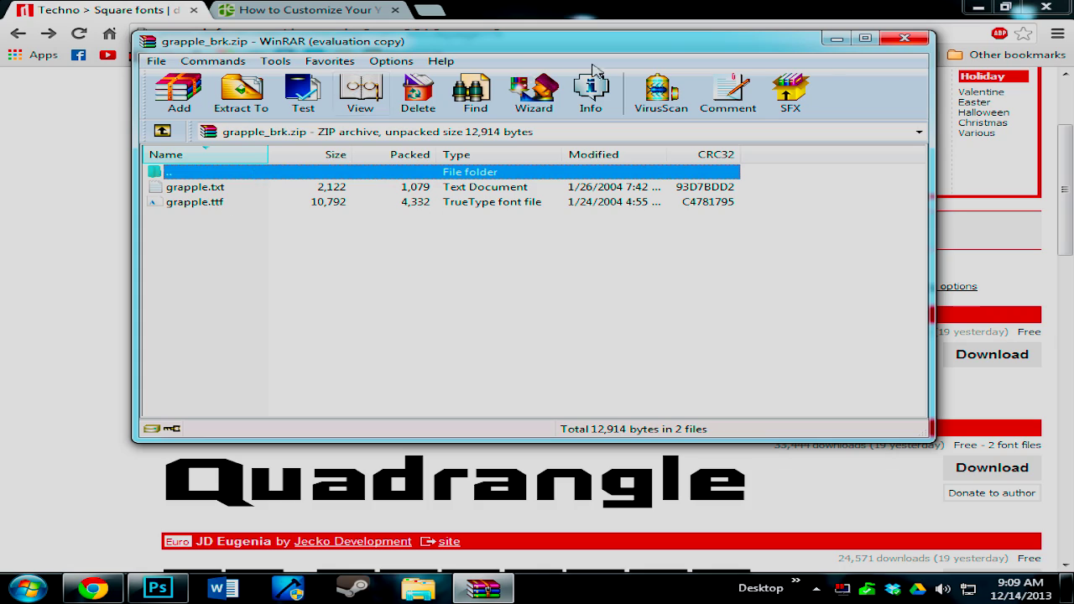
left_click(905, 38)
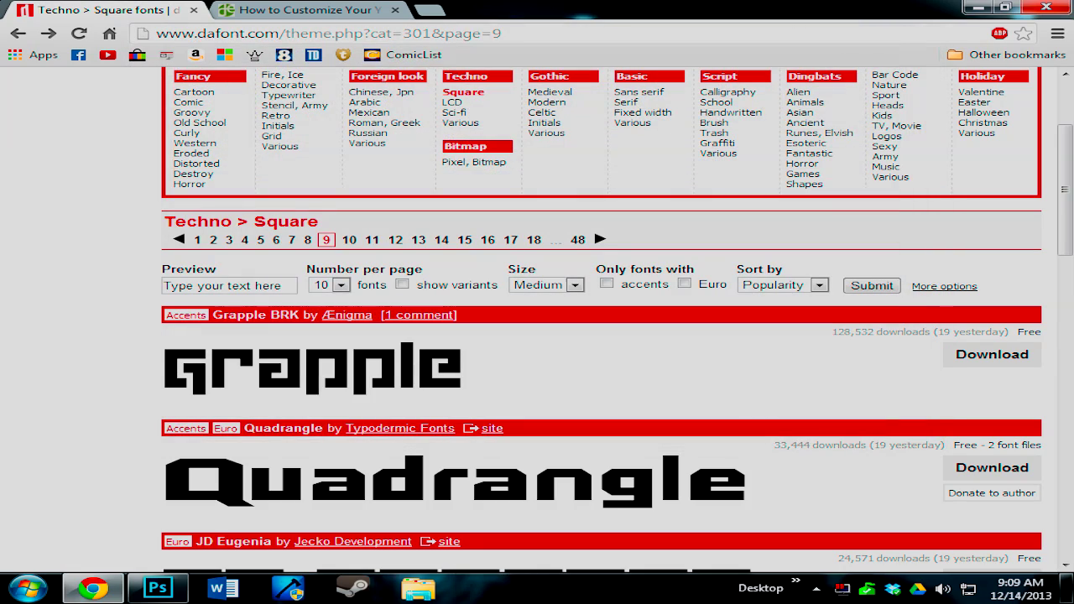
left_click(976, 7)
left_click(162, 590)
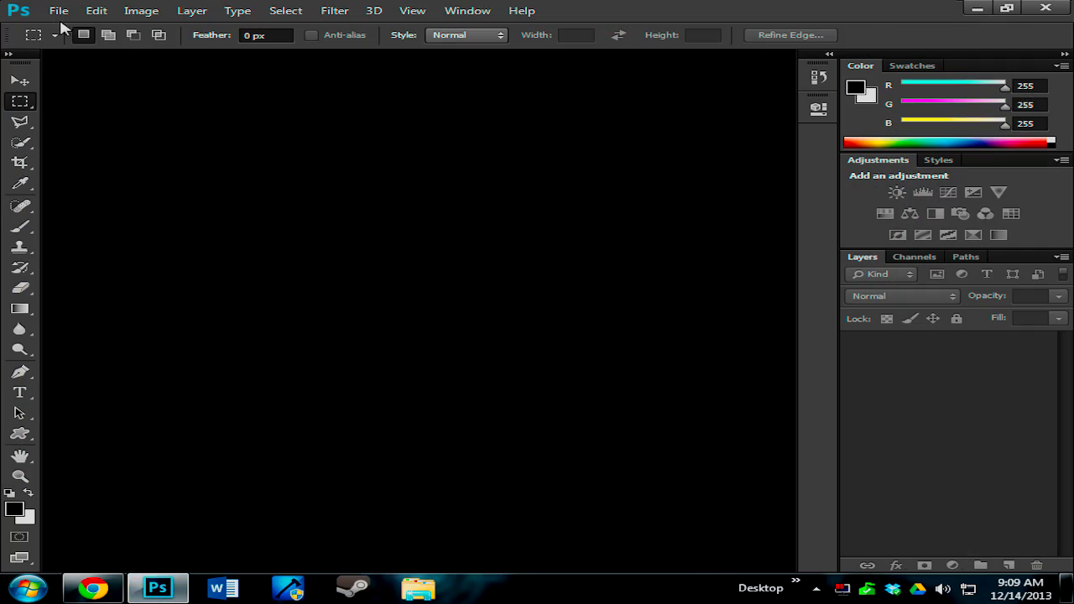
left_click(977, 8)
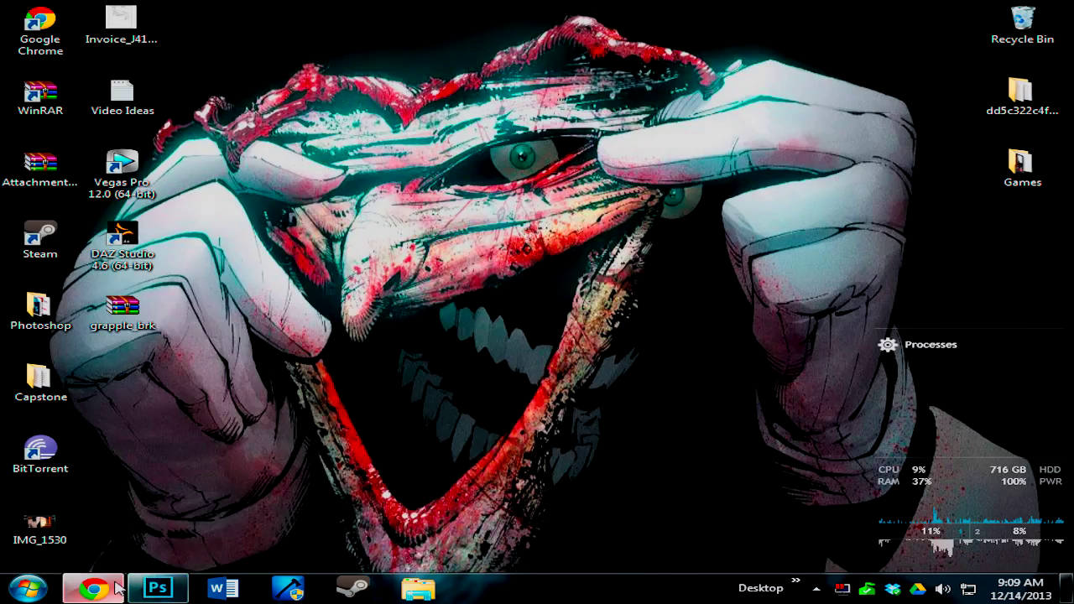
- Switch to Chrome and examine the derraleves.com article on customizing a YouTube One Channel banner, including its web address
left_click(92, 589)
left_click(342, 7)
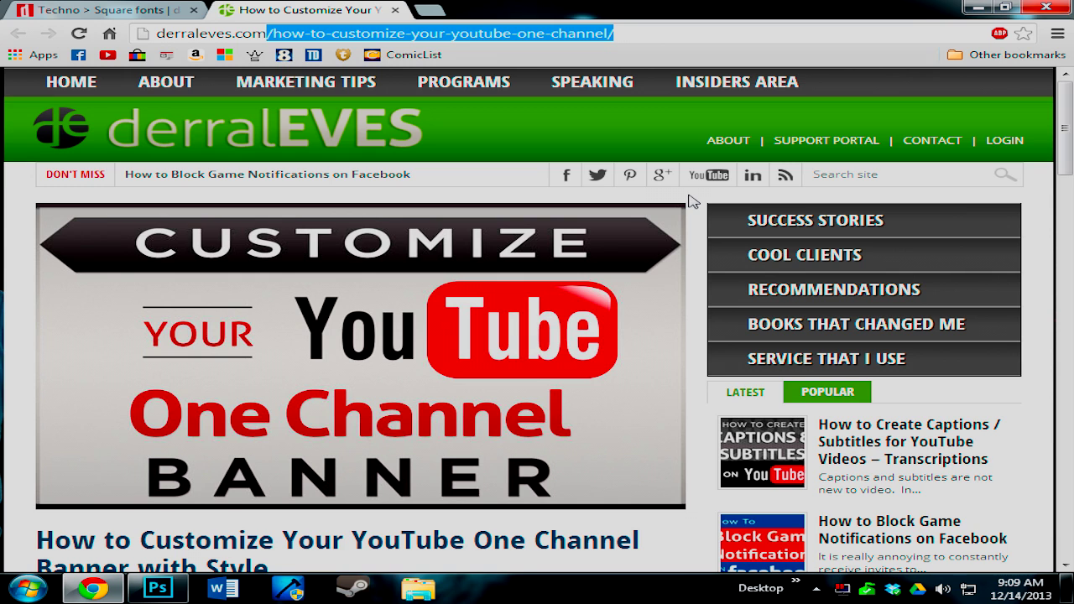
left_click_drag(1070, 105, 1070, 133)
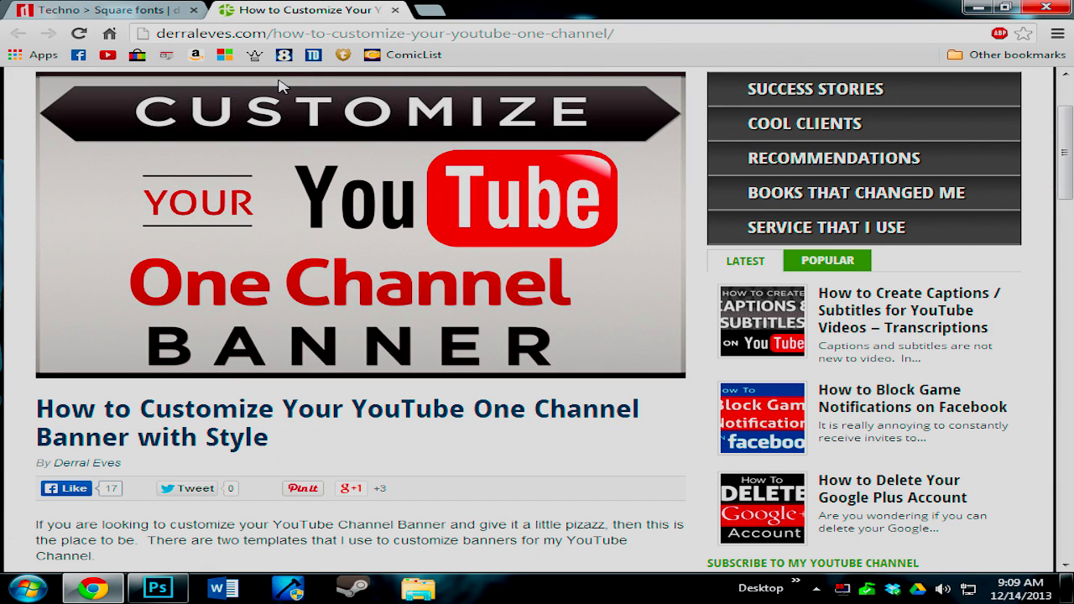
scroll(280, 86, "up", 2)
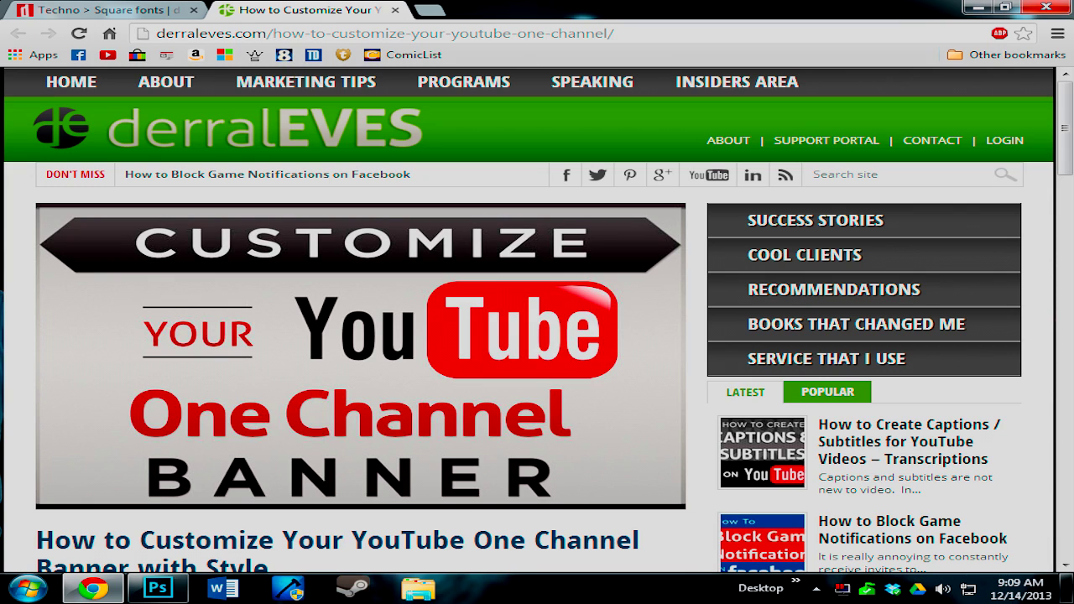
left_click(615, 34)
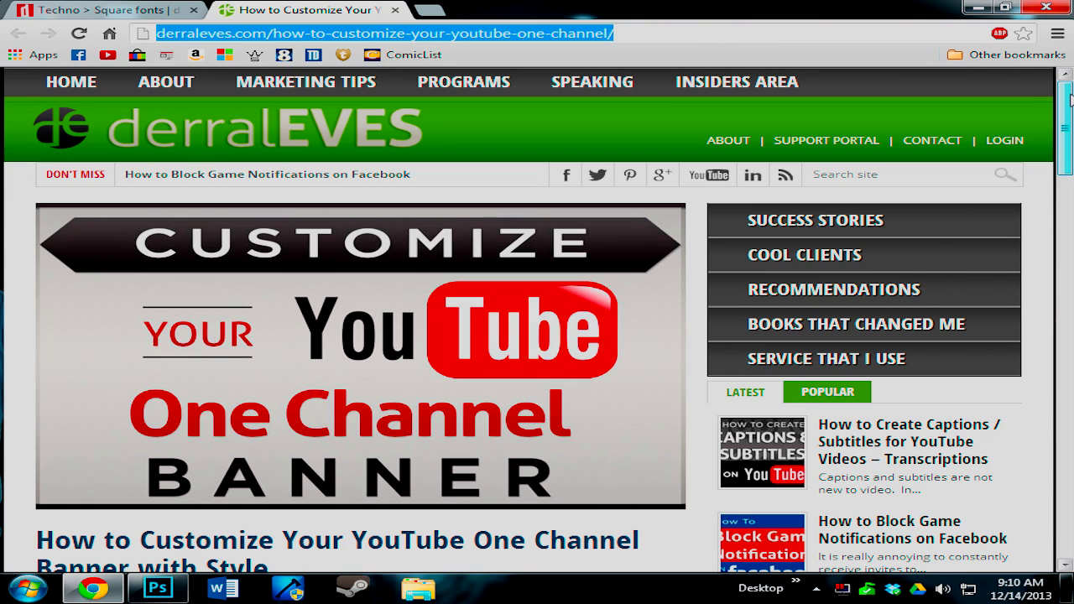
- Switch to Photoshop and open the banner template updated.psd from the YouTube Layouts folder inside the desktop's Photoshop folder
left_click(1068, 591)
left_click(157, 590)
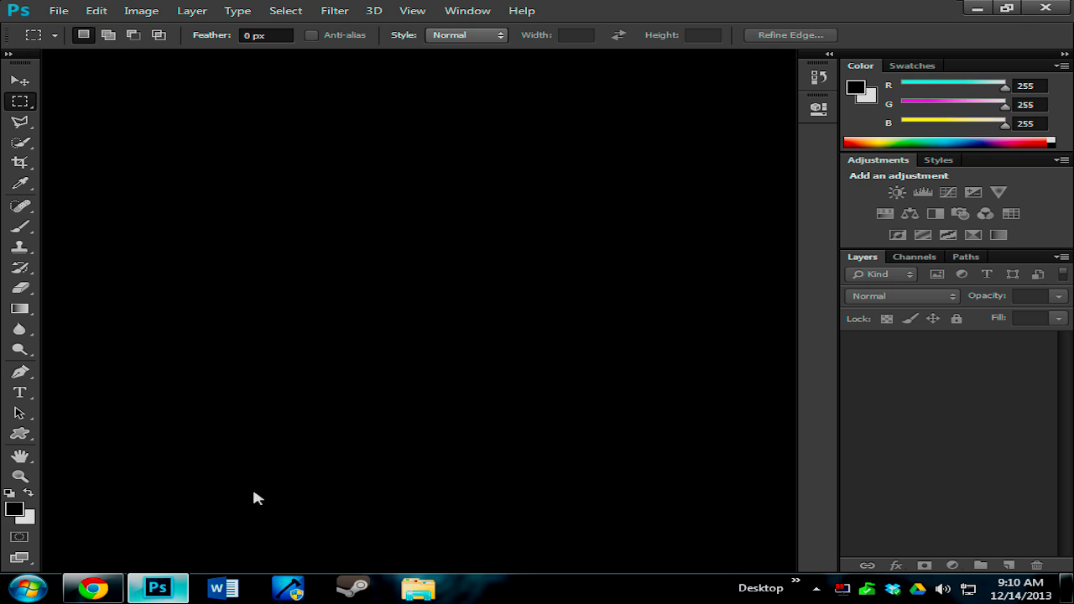
left_click(58, 10)
left_click(79, 44)
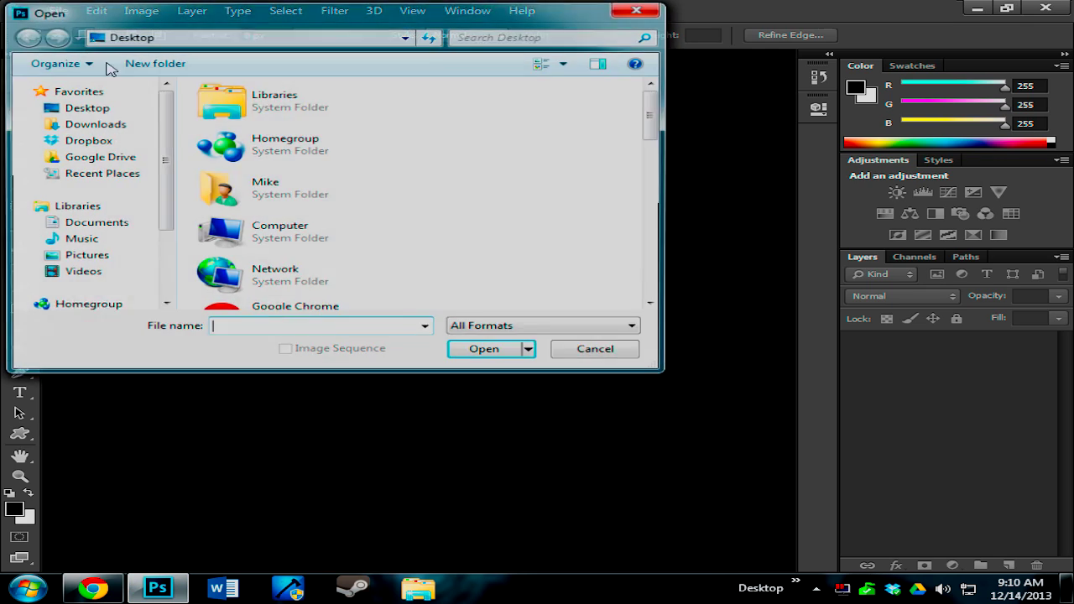
scroll(545, 167, "down", 5)
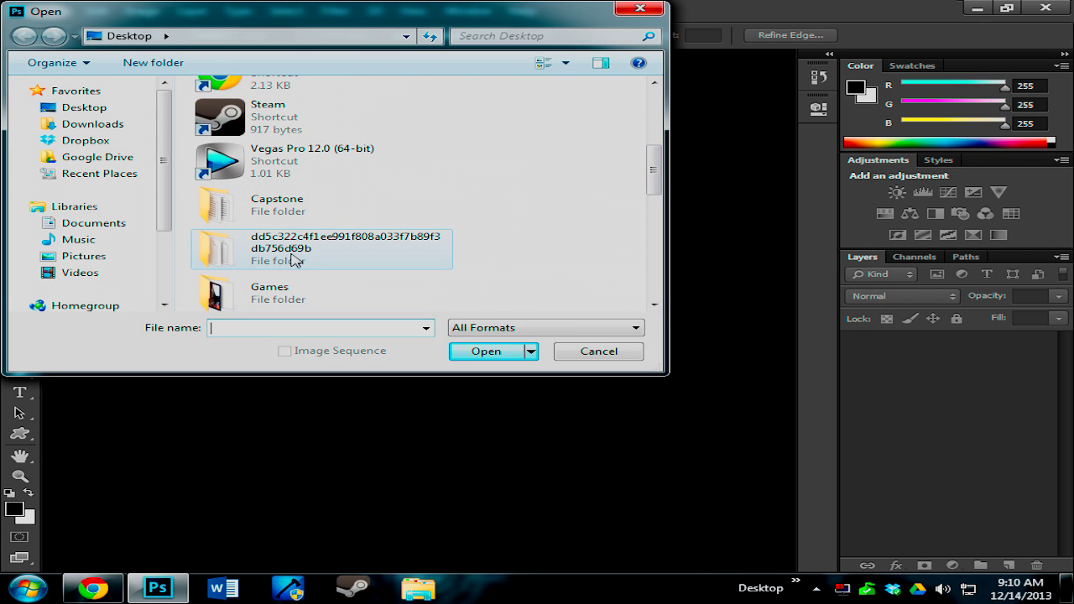
scroll(523, 233, "down", 3)
double_click(286, 117)
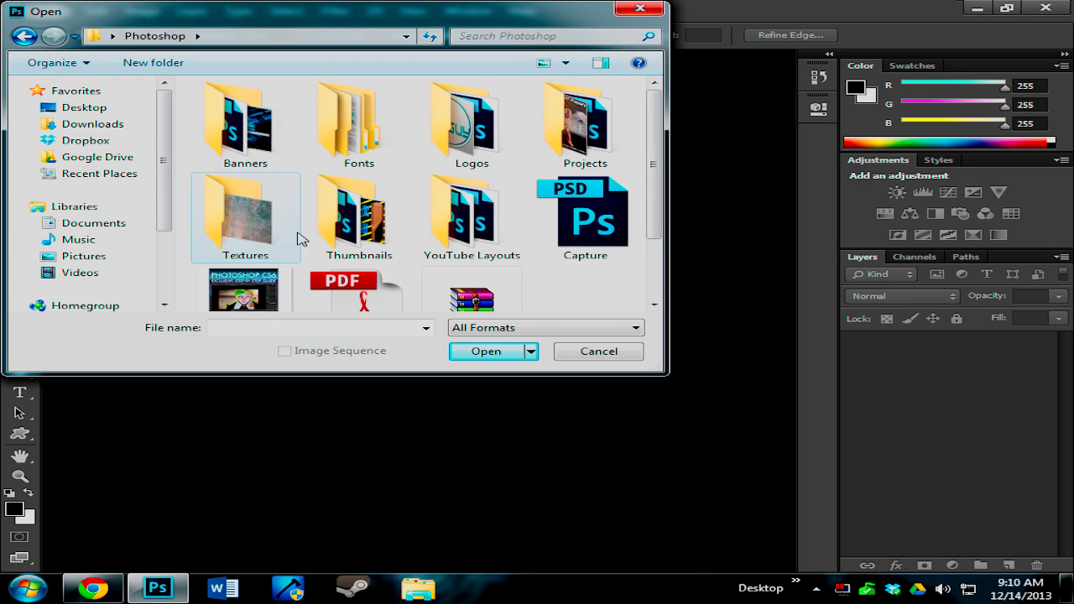
double_click(500, 240)
double_click(270, 151)
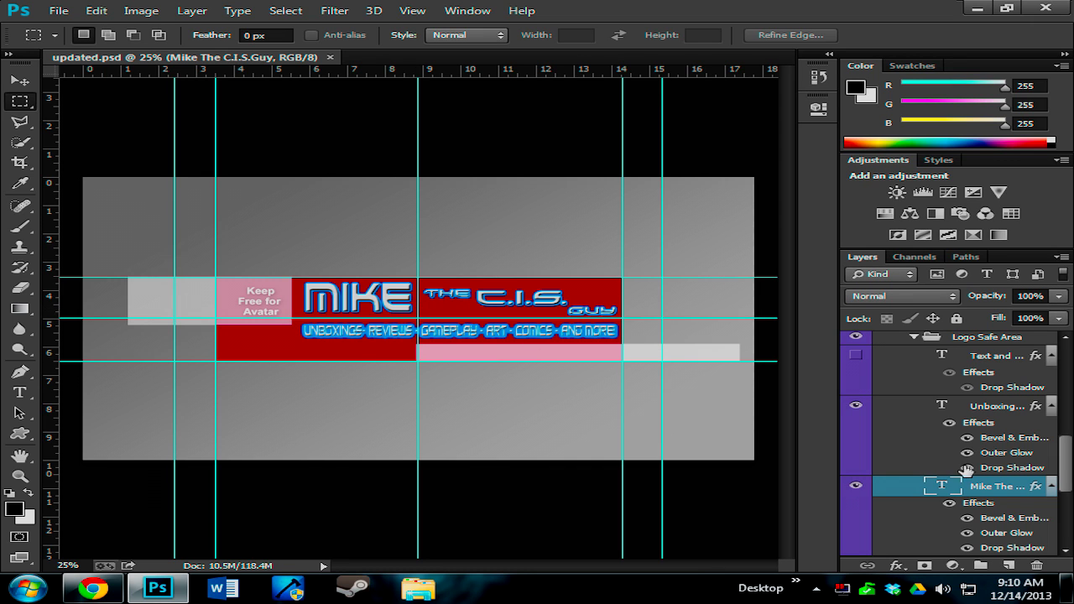
- Delete the channel title and Unboxings tagline text layers from the Logo Safe Area group
right_click(1007, 491)
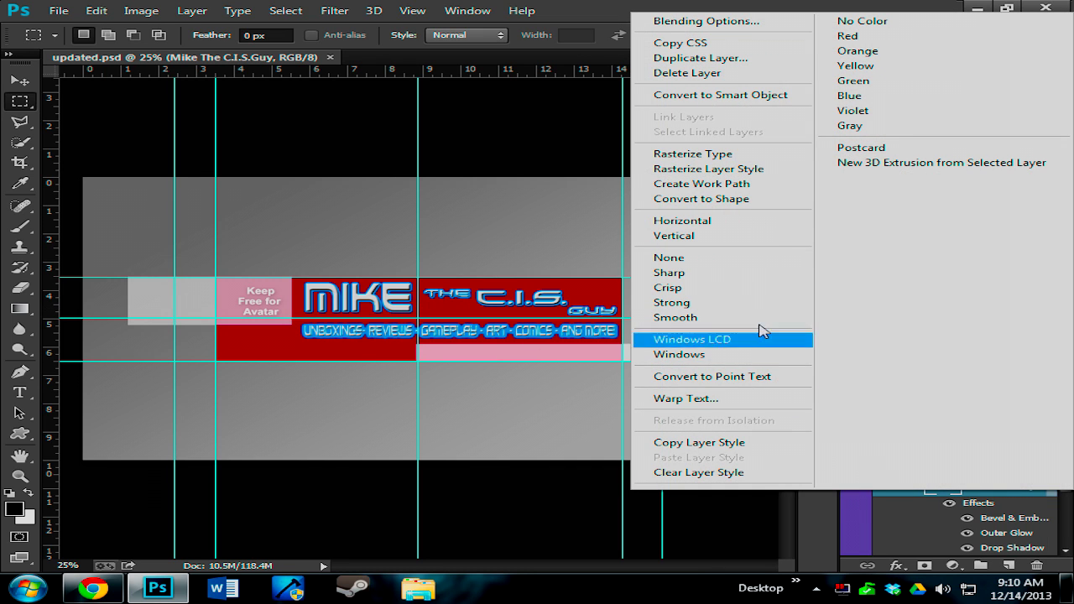
left_click(720, 76)
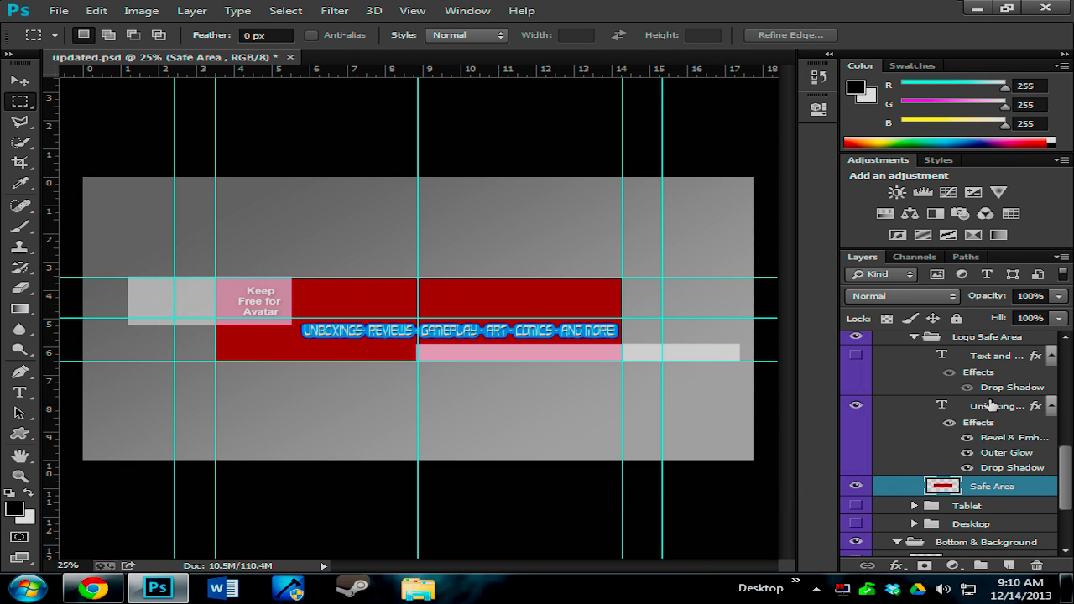
right_click(991, 406)
left_click(625, 156)
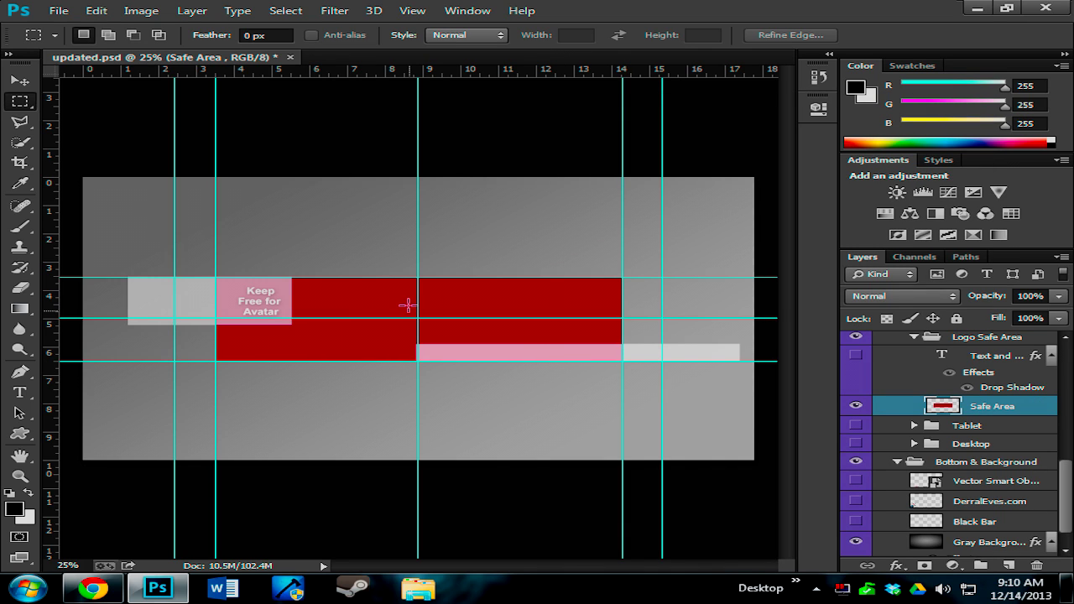
- Reset all Photoshop tools to their default settings
left_click_drag(1065, 512, 1057, 368)
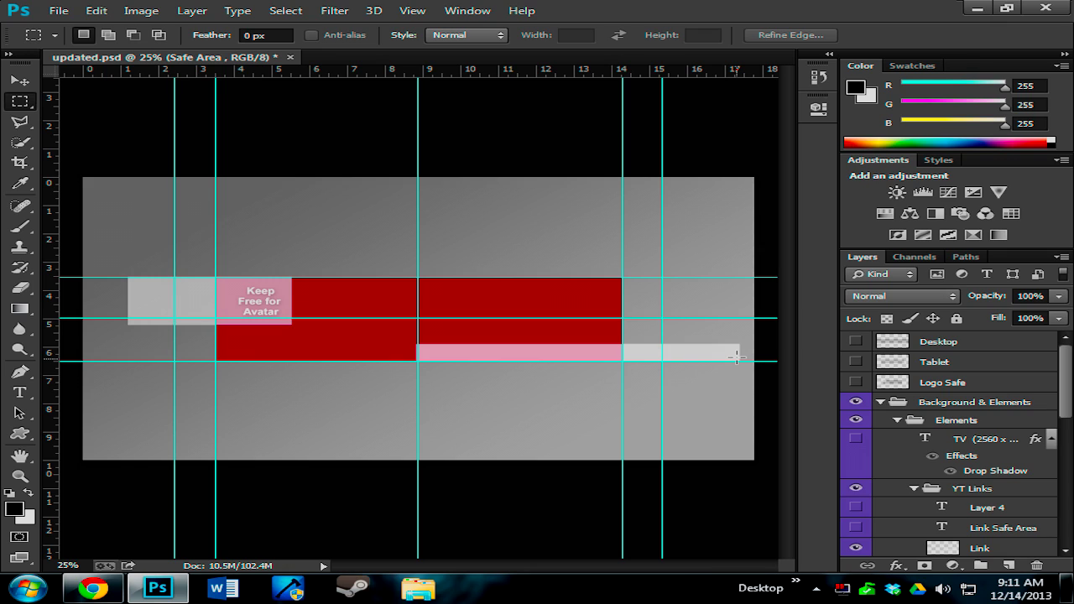
right_click(56, 37)
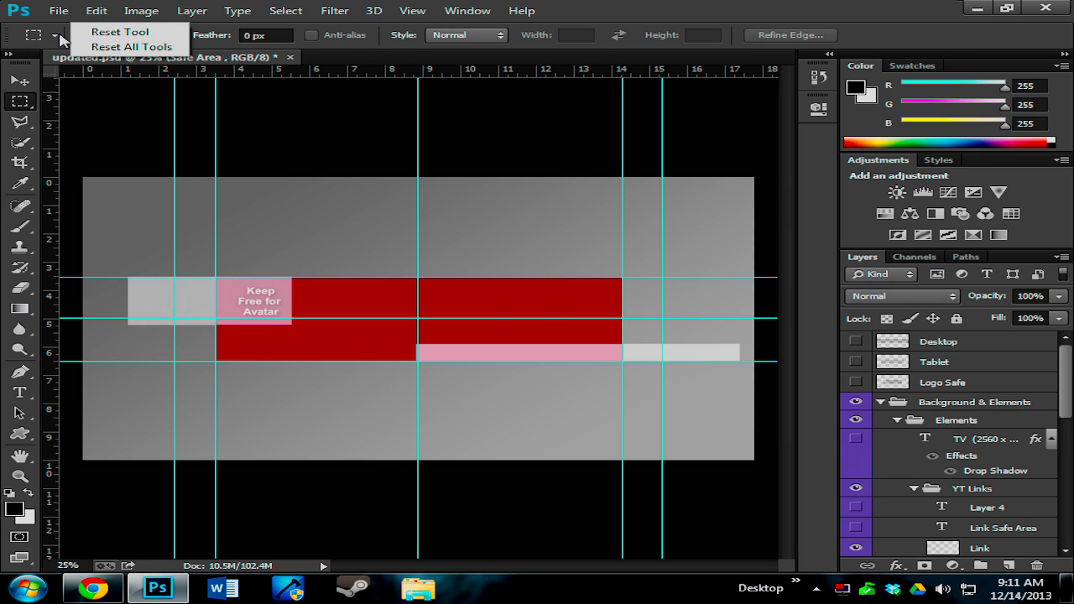
left_click(134, 48)
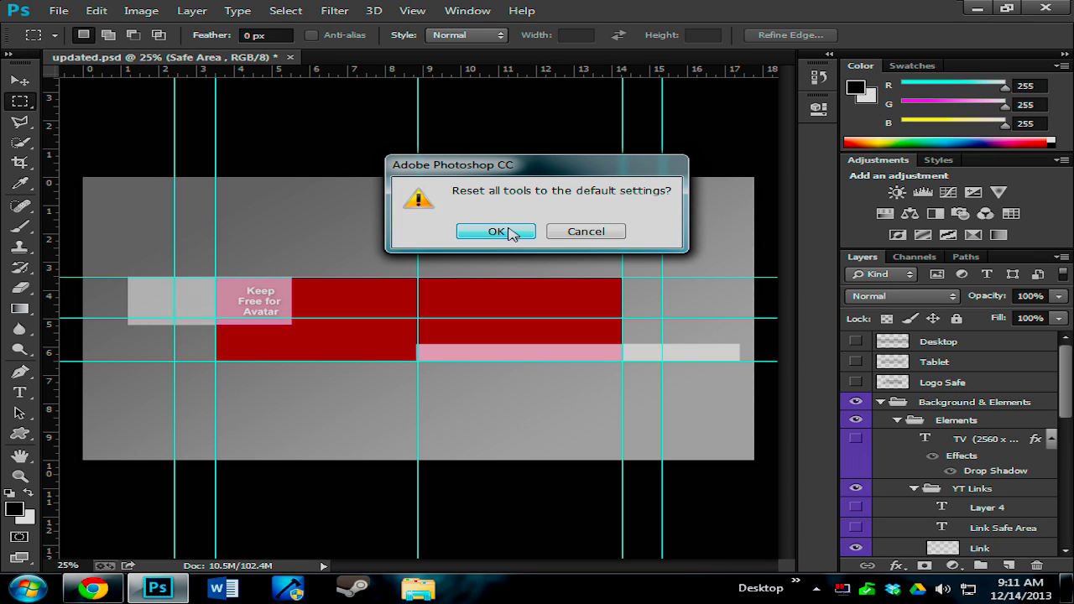
left_click(511, 233)
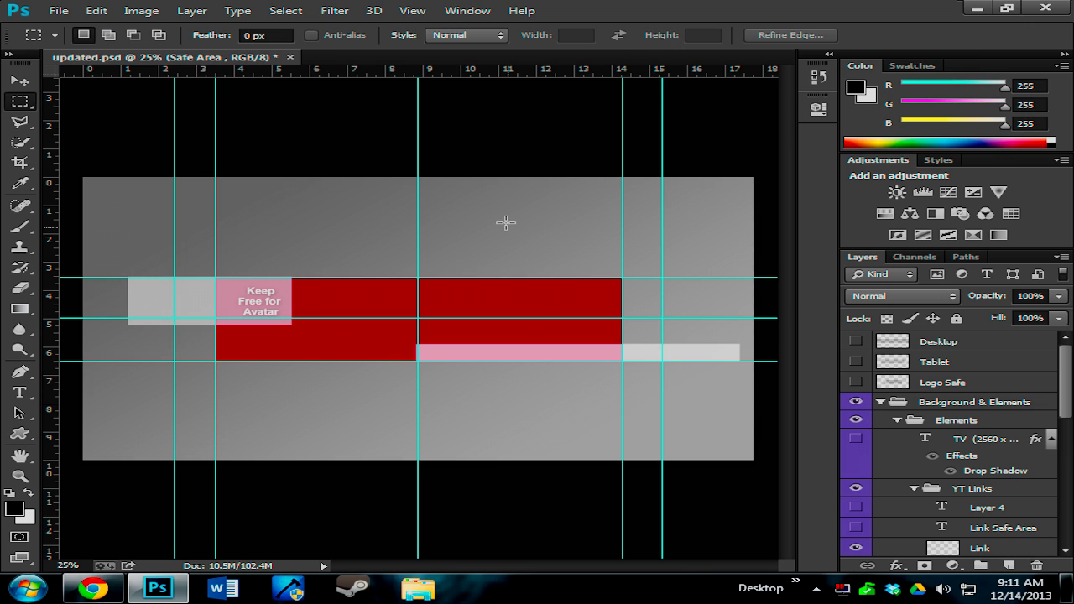
- Reset the Essentials workspace to its default layout
left_click(473, 11)
mouse_move(482, 44)
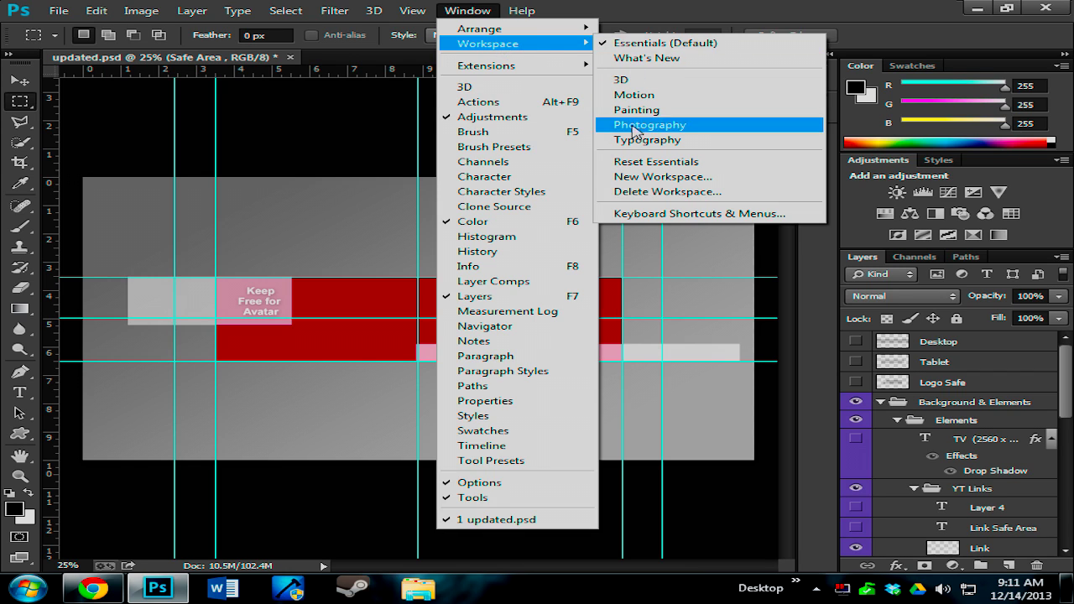
left_click(633, 162)
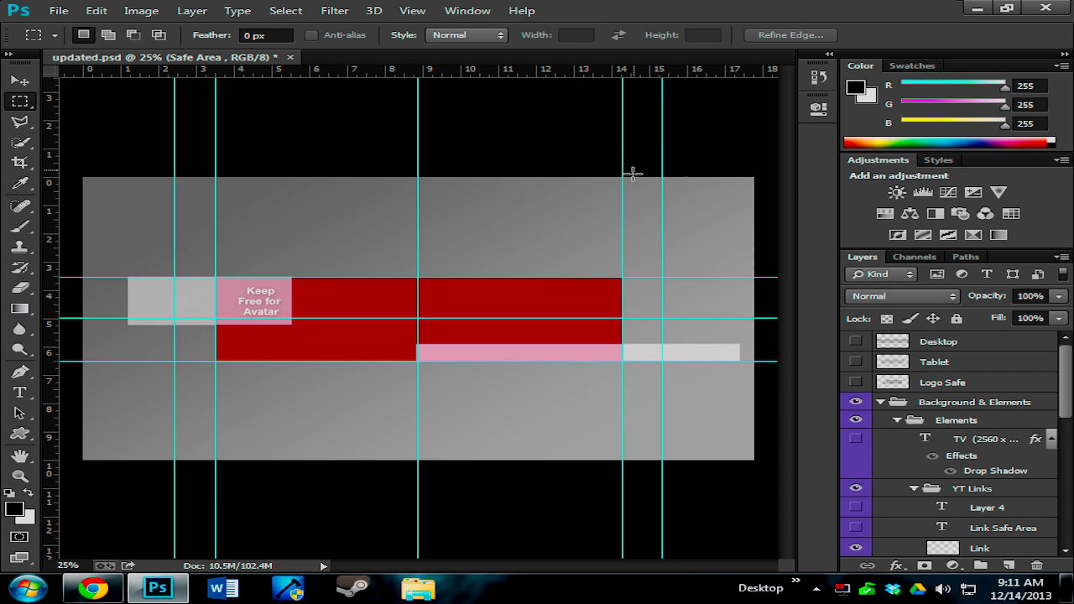
- Create a text box across the red safe area beside the avatar zone and enter "example" in Myriad Pro at 123 pt
left_click(20, 392)
left_click_drag(309, 293, 621, 336)
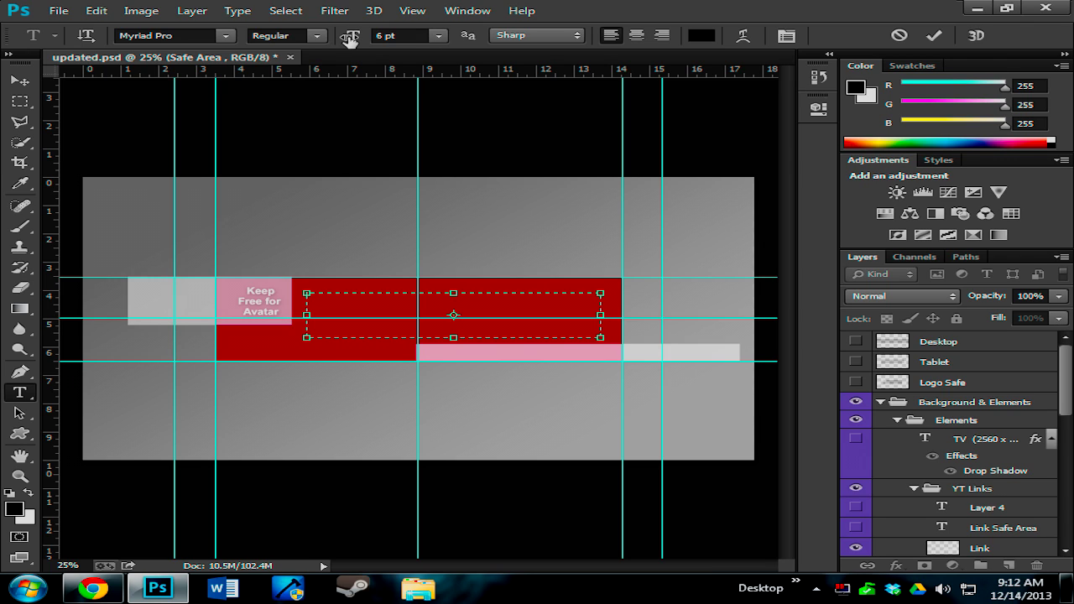
left_click(394, 35)
type("62")
key("Return")
left_click_drag(360, 38, 405, 50)
type("ex")
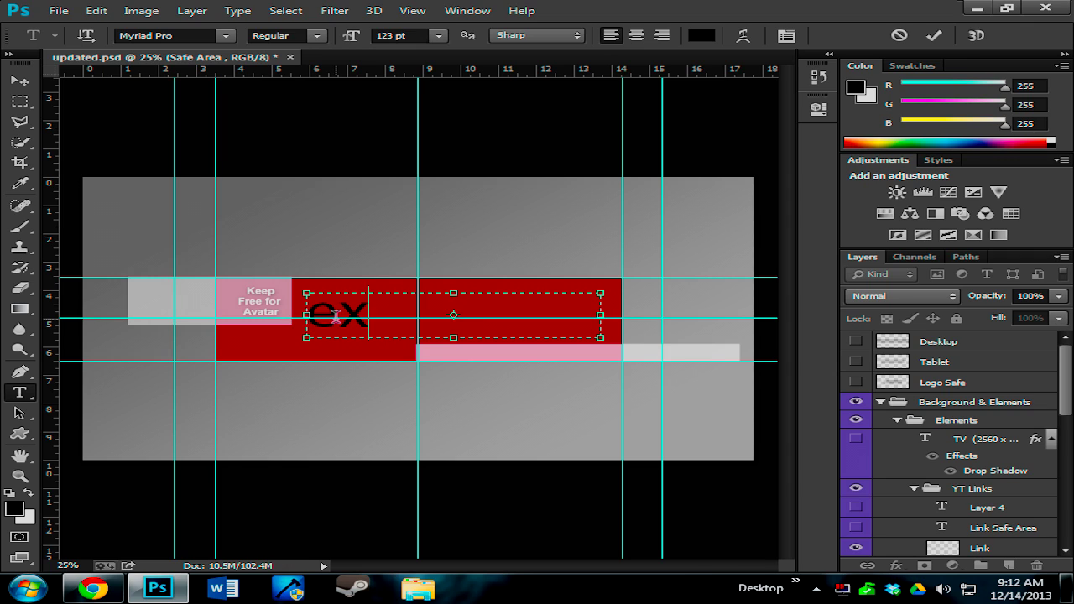
type("ample")
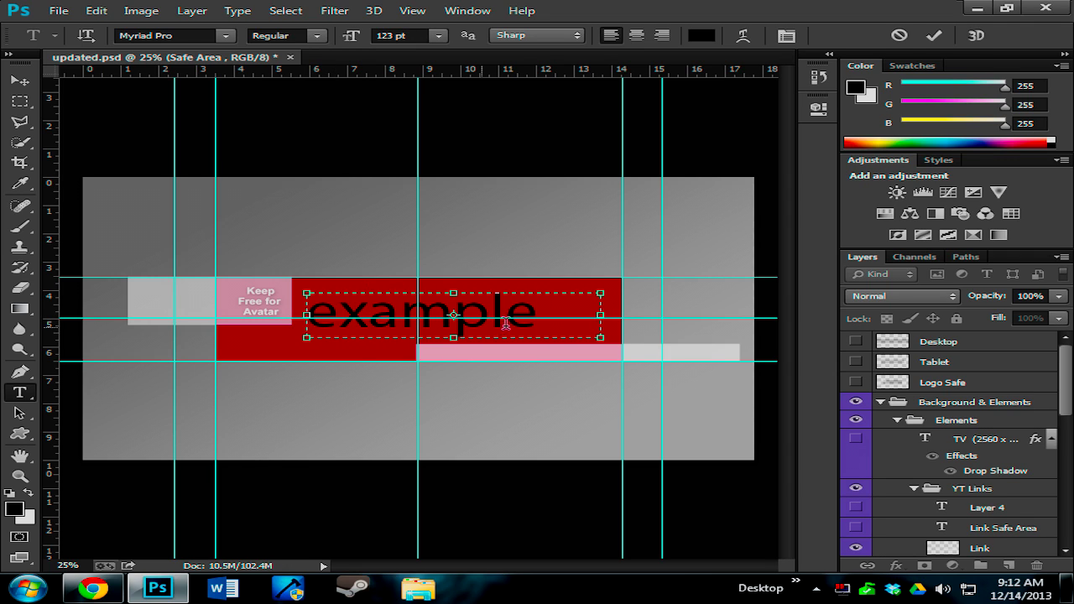
- Change the font of the whole word "example" to Grapple BRK and commit the text
double_click(452, 313)
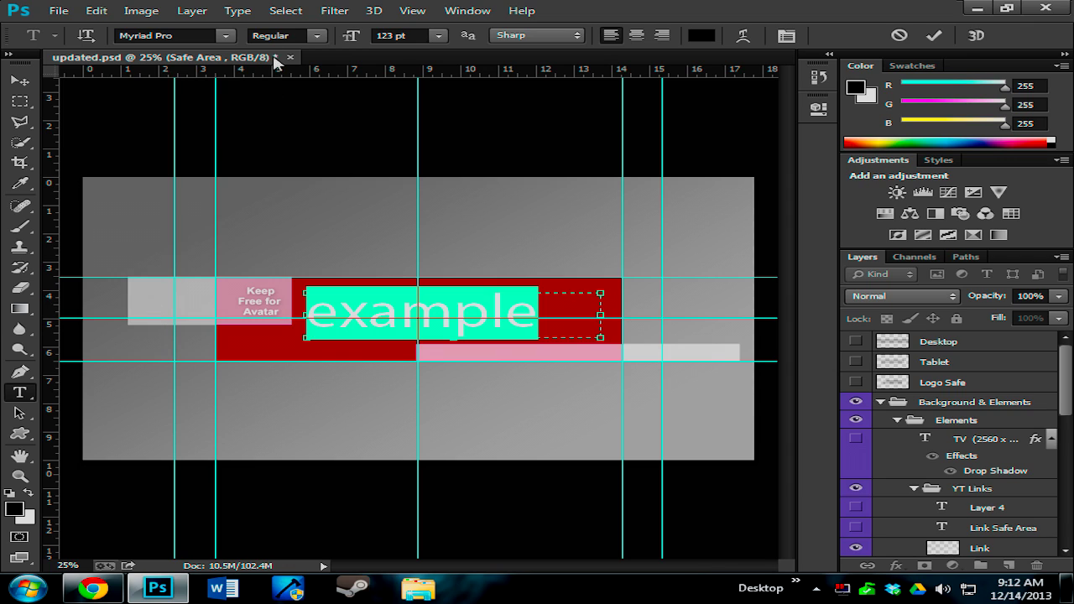
left_click(543, 306)
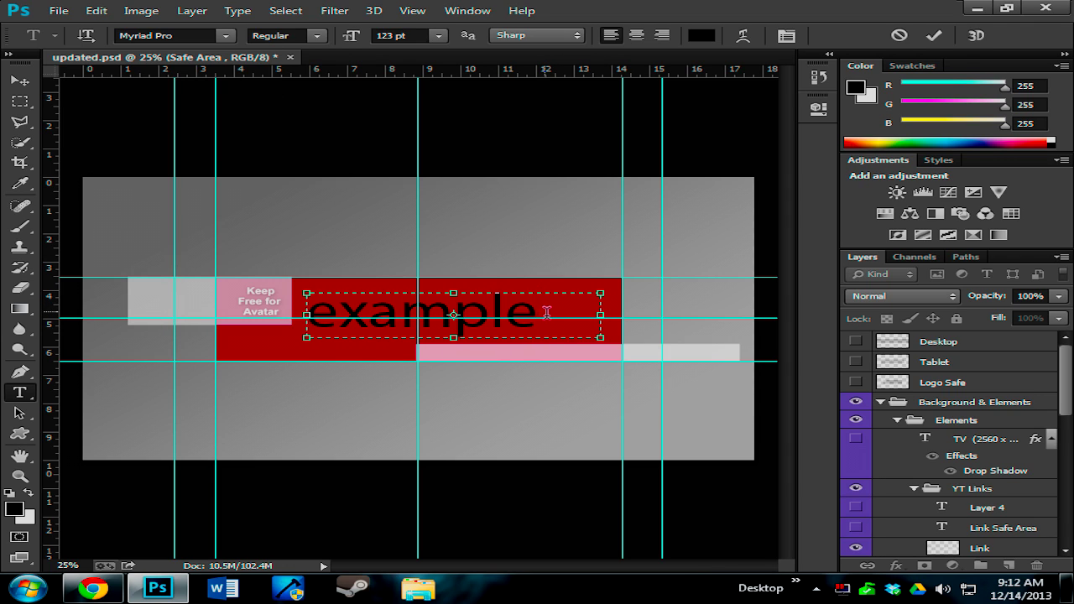
left_click(495, 316, "shift")
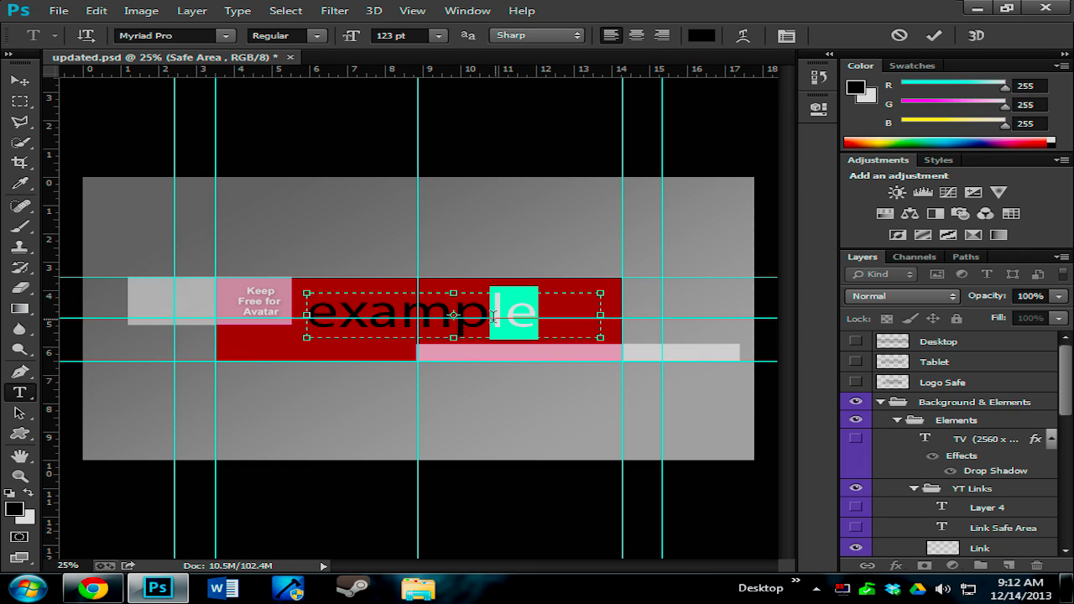
left_click_drag(493, 315, 308, 316)
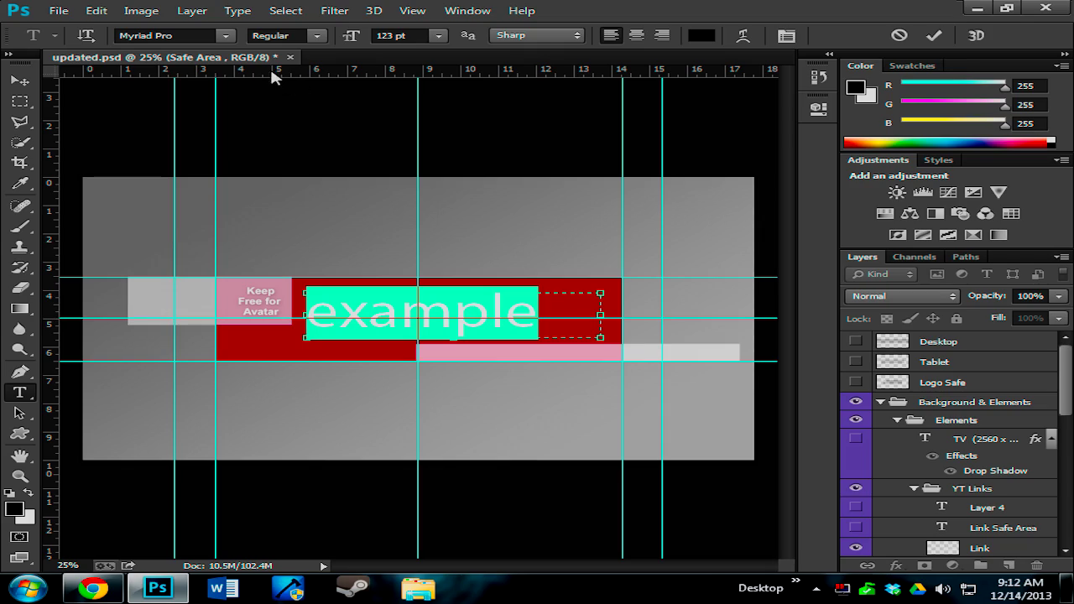
left_click(226, 36)
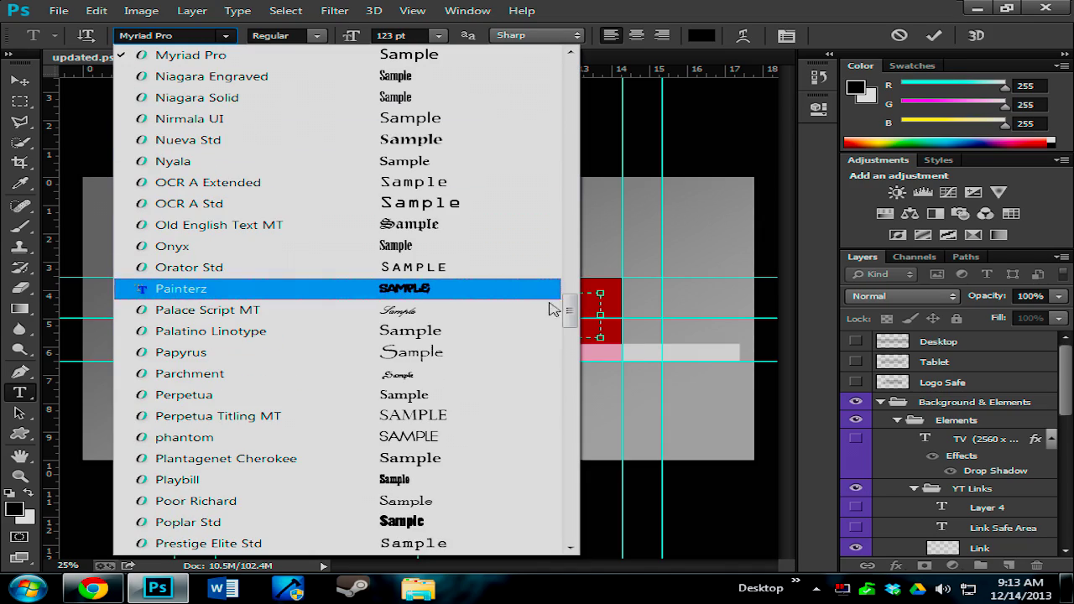
left_click_drag(572, 316, 586, 215)
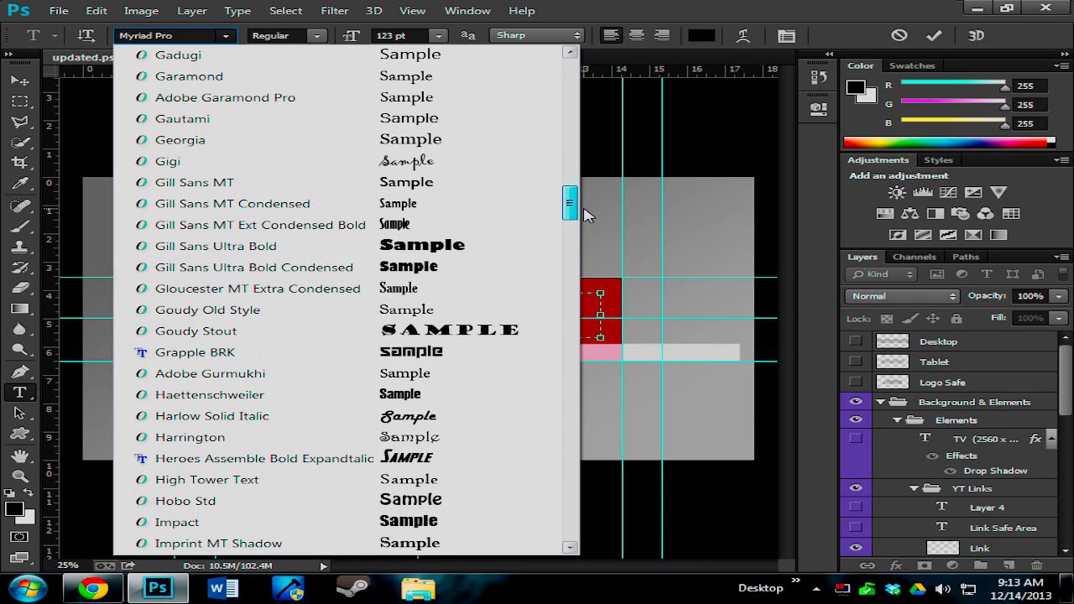
left_click(447, 353)
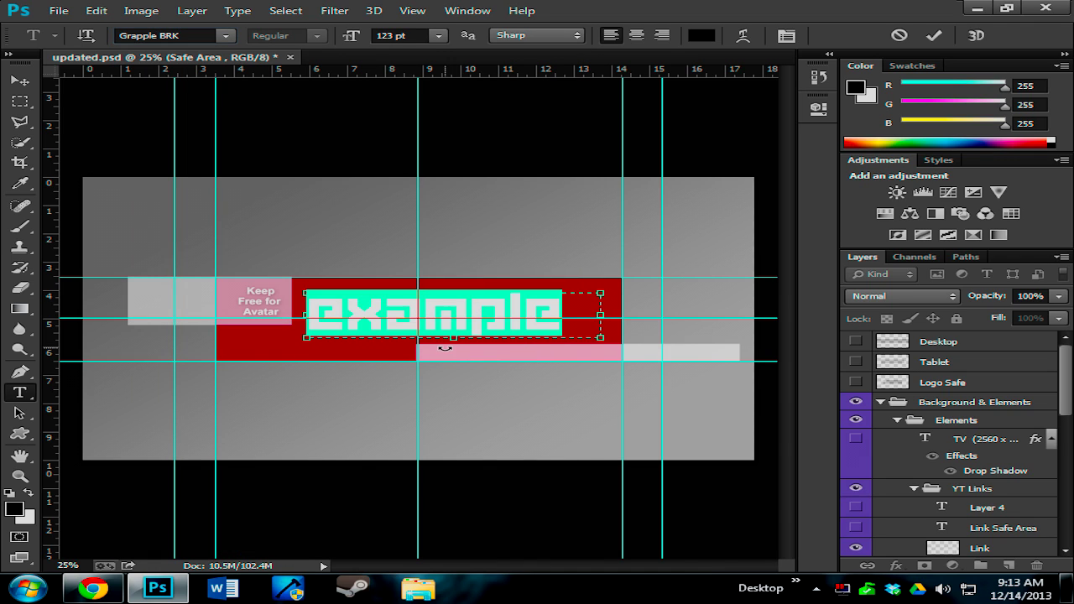
left_click(578, 309)
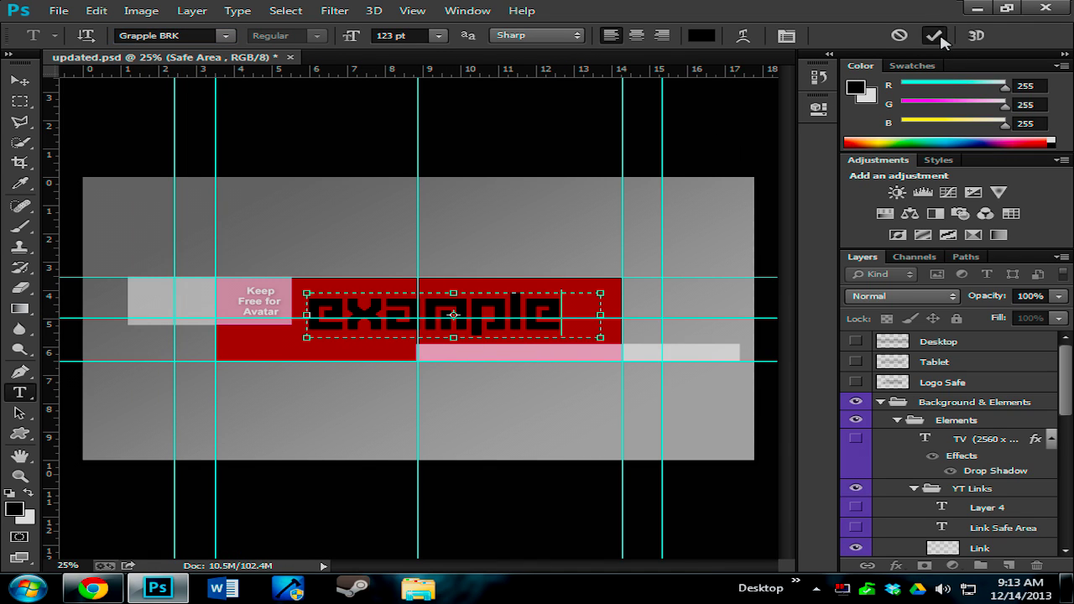
left_click(934, 36)
- Reposition the "example" text in the red safe area and stretch it to about 122% width and 138% height
left_click(20, 80)
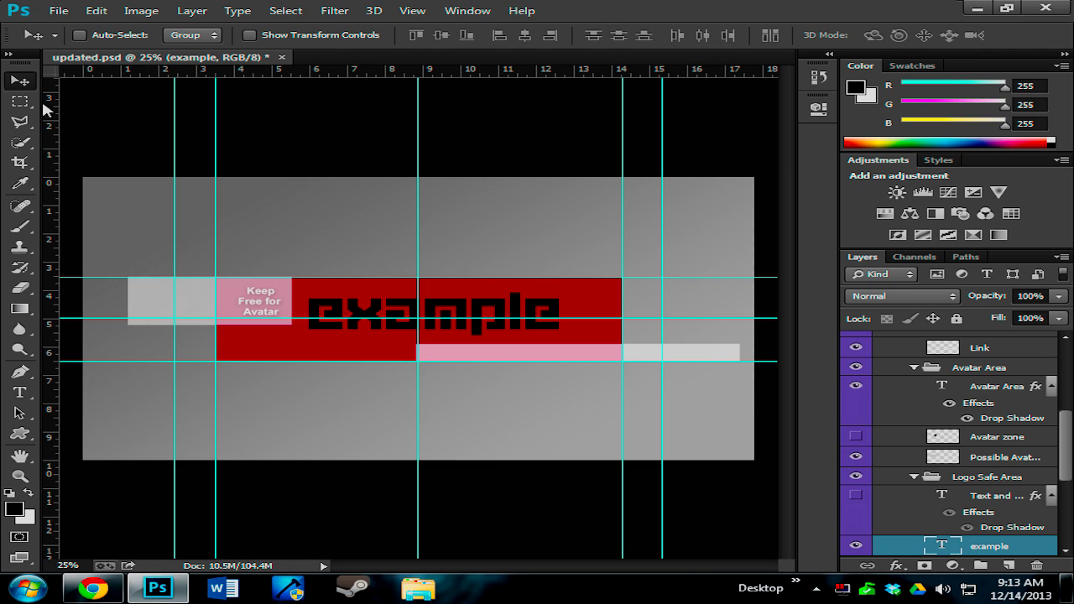
left_click_drag(439, 311, 455, 310)
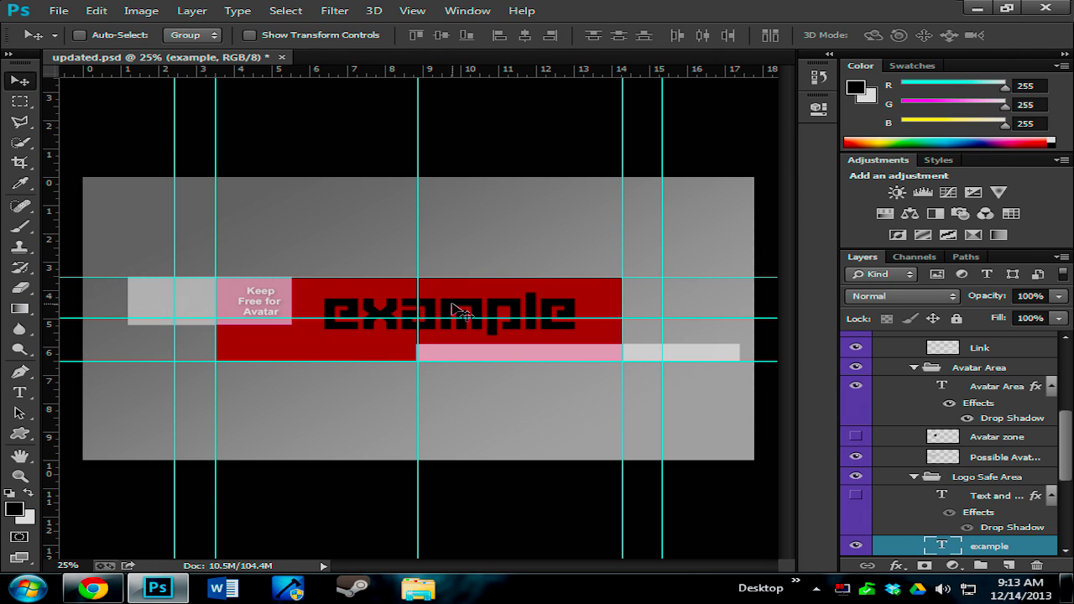
key("ctrl+t")
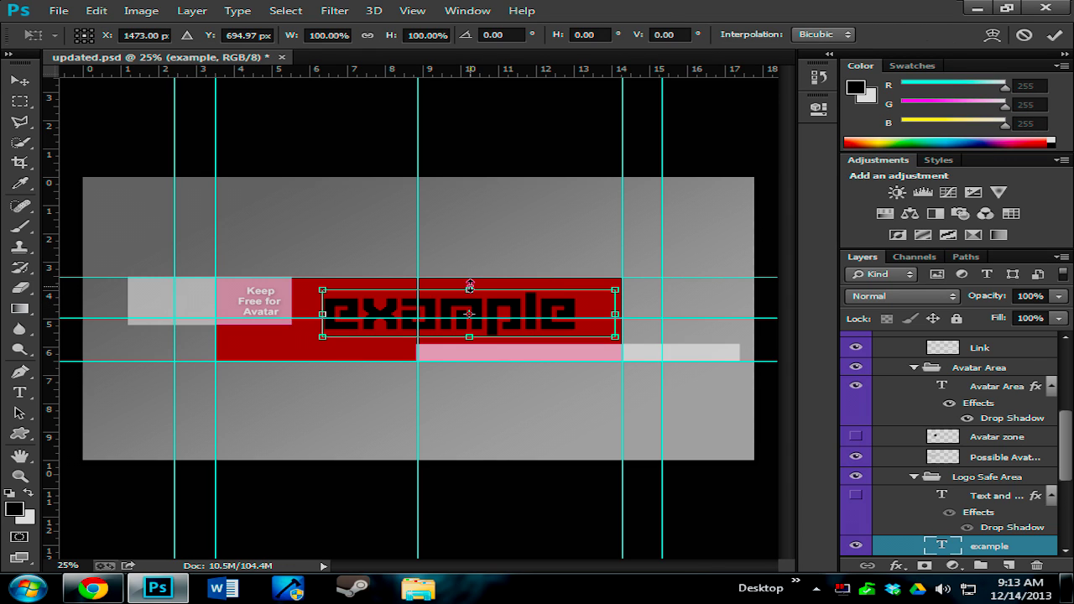
left_click_drag(470, 283, 471, 278)
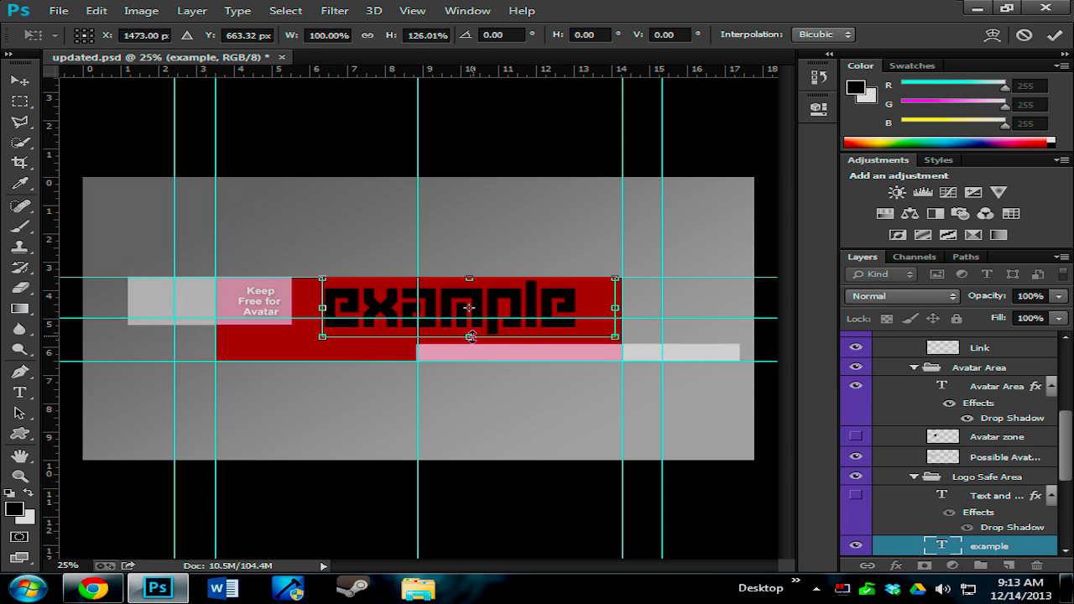
left_click_drag(472, 338, 472, 342)
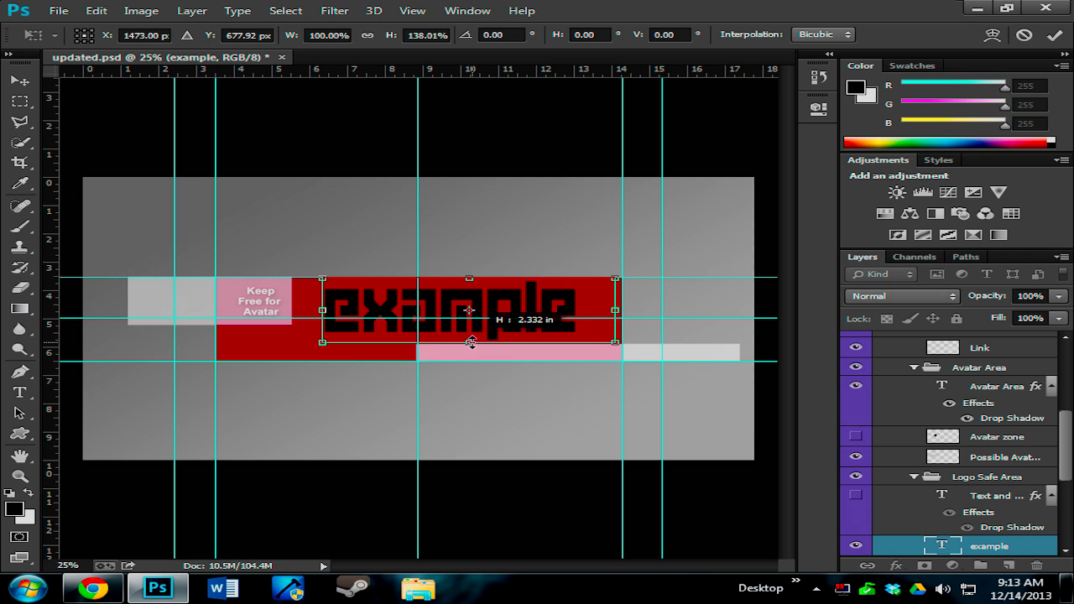
mouse_move(322, 310)
left_mouse_down()
mouse_move(298, 314)
mouse_move(310, 314)
left_mouse_up()
left_click_drag(612, 310, 658, 307)
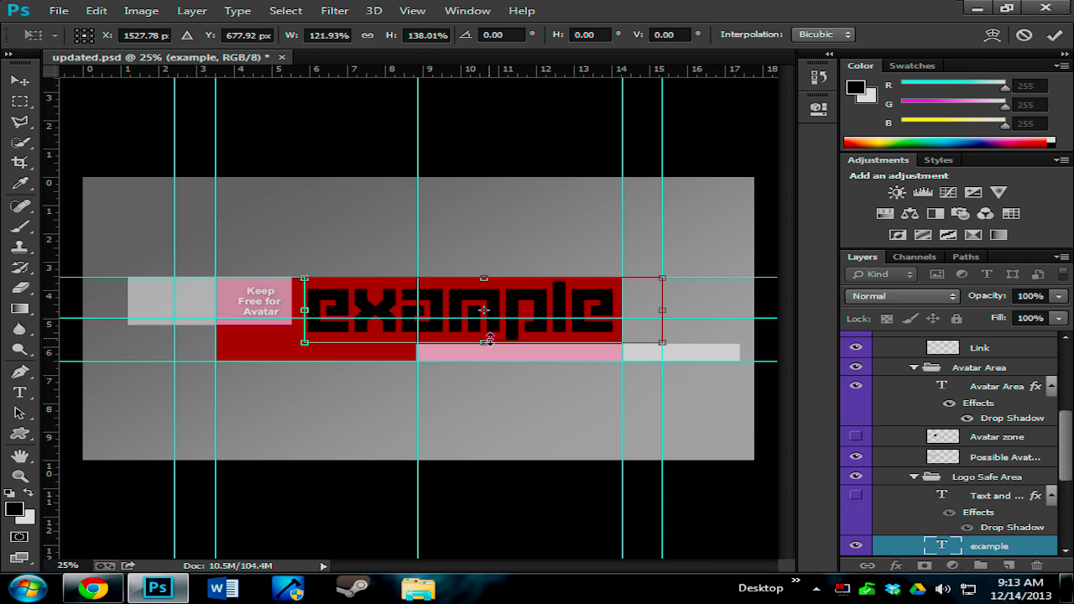
left_click(1056, 35)
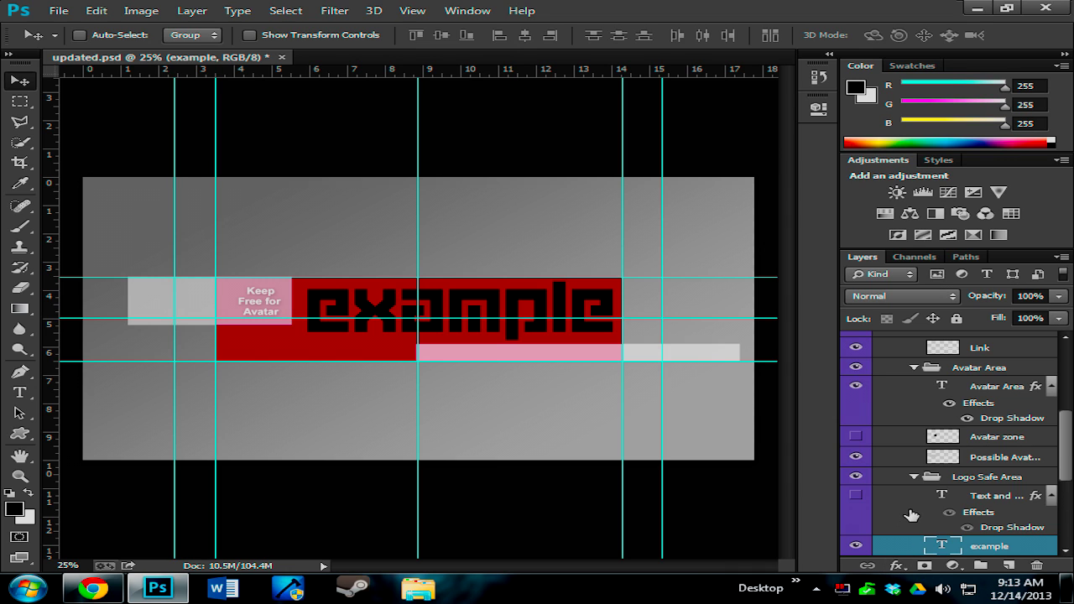
- Hide the red Safe Area layer and add a Bevel & Emboss effect to the "example" text layer
scroll(912, 515, "down", 3)
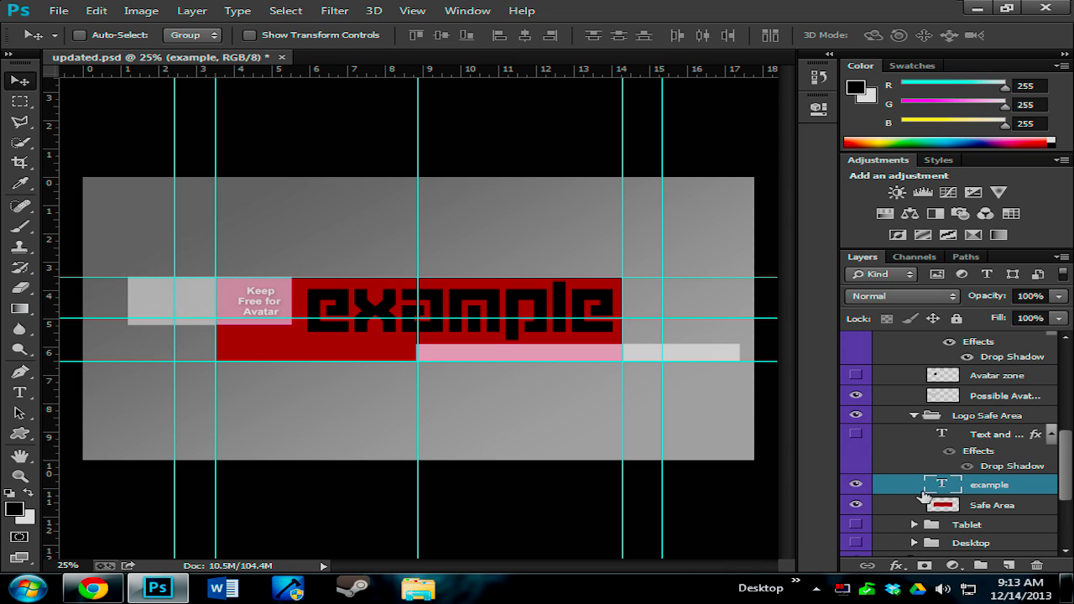
left_click(856, 506)
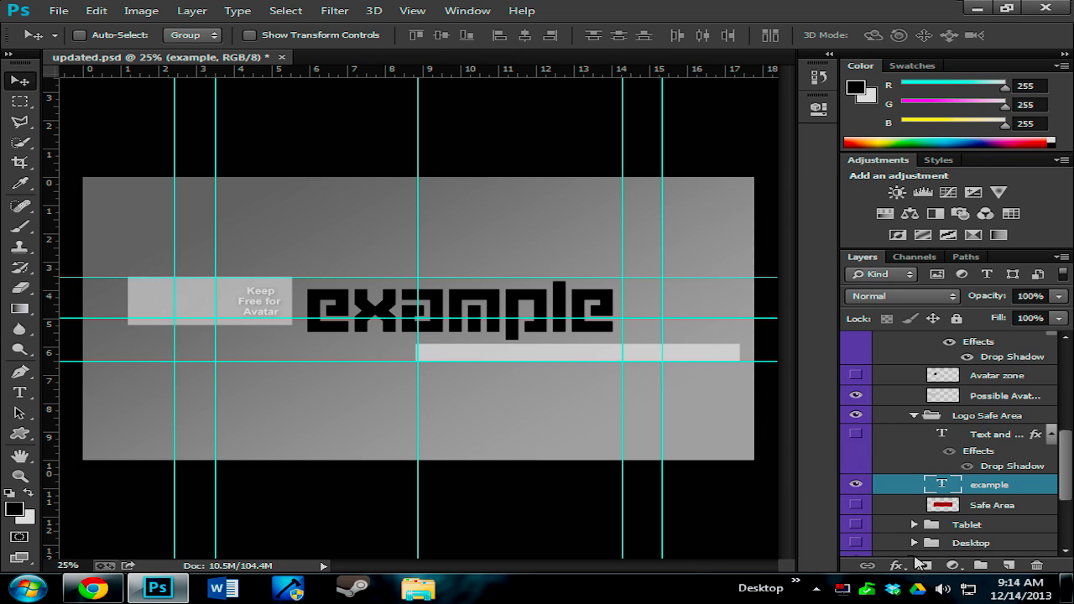
left_click(900, 567)
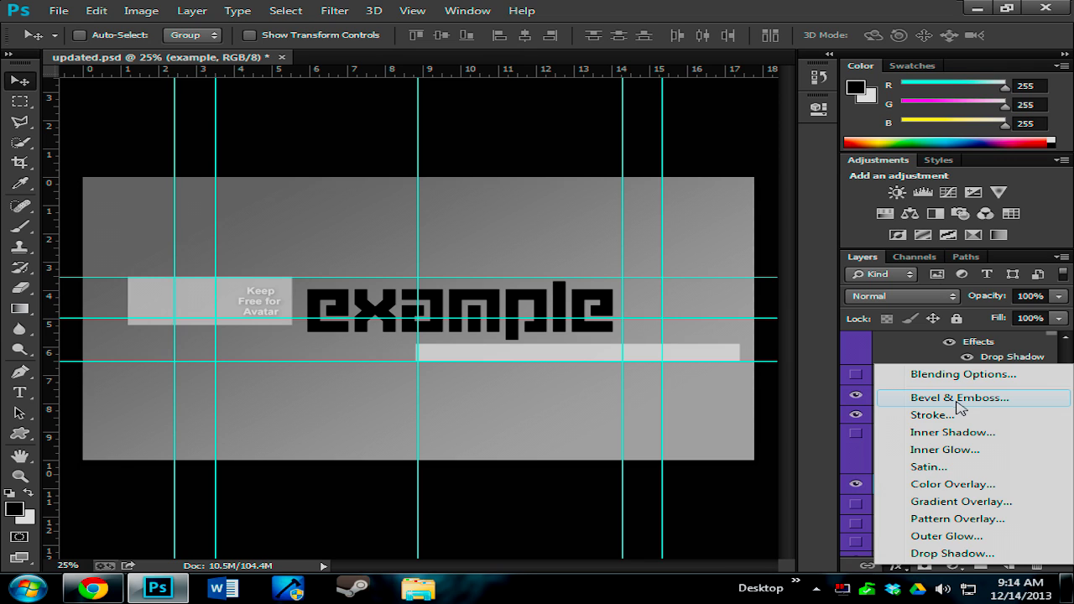
left_click(958, 398)
left_click_drag(554, 384, 969, 177)
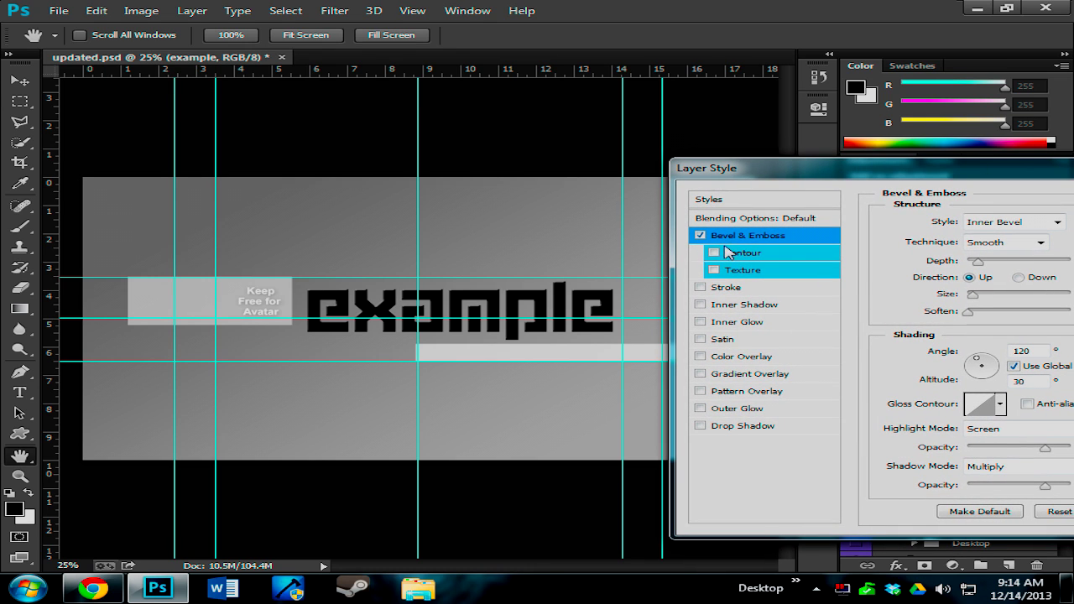
- Set the text's bevel style to Outer Bevel and its technique to Chisel Hard
left_click(1059, 222)
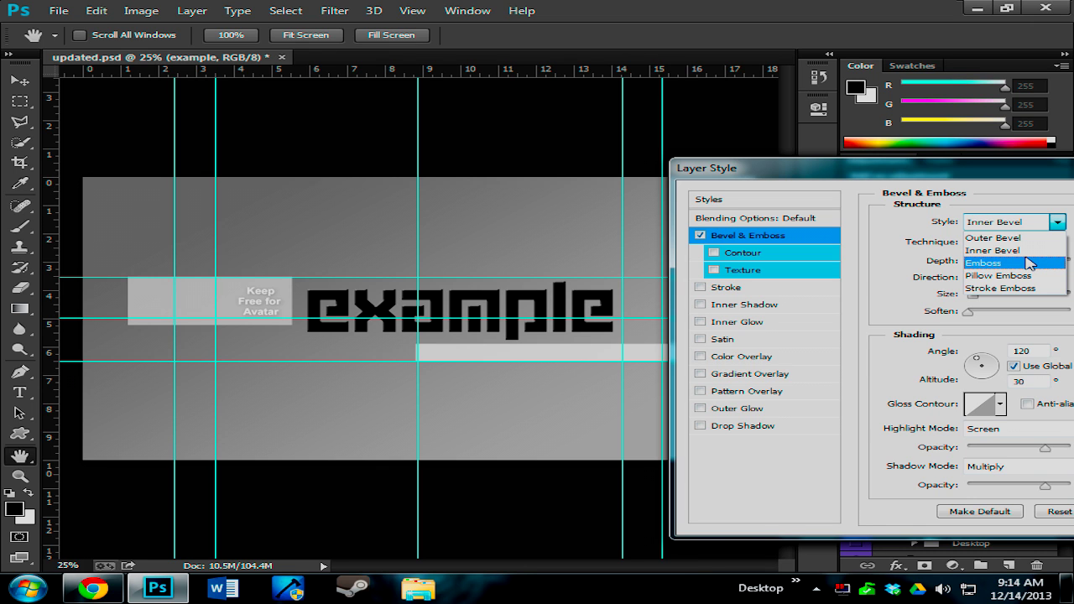
left_click(1030, 250)
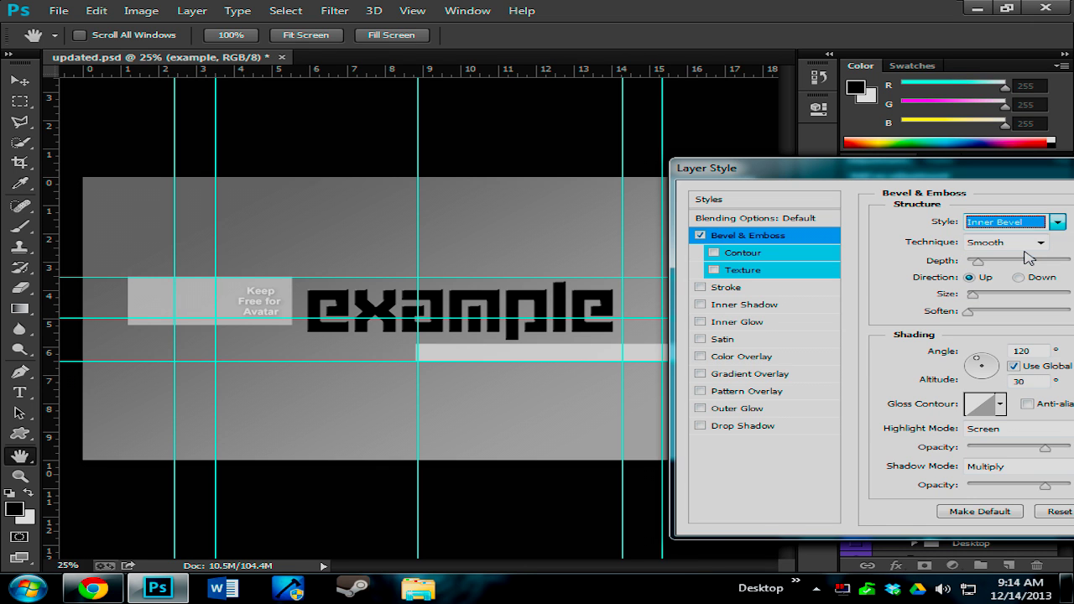
left_click_drag(1031, 170, 464, 379)
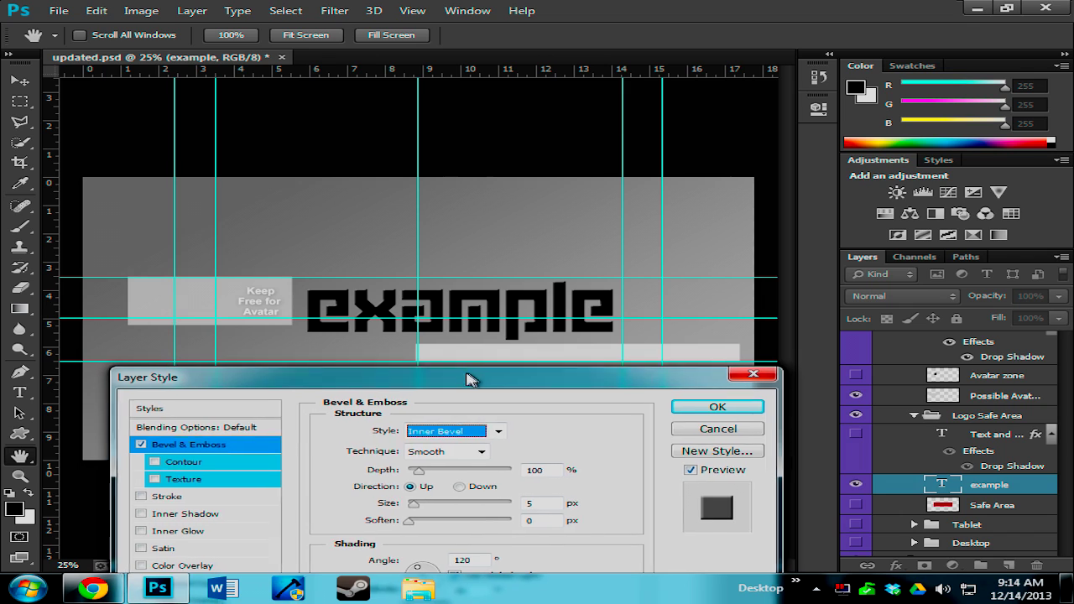
left_click(494, 429)
left_click(460, 446)
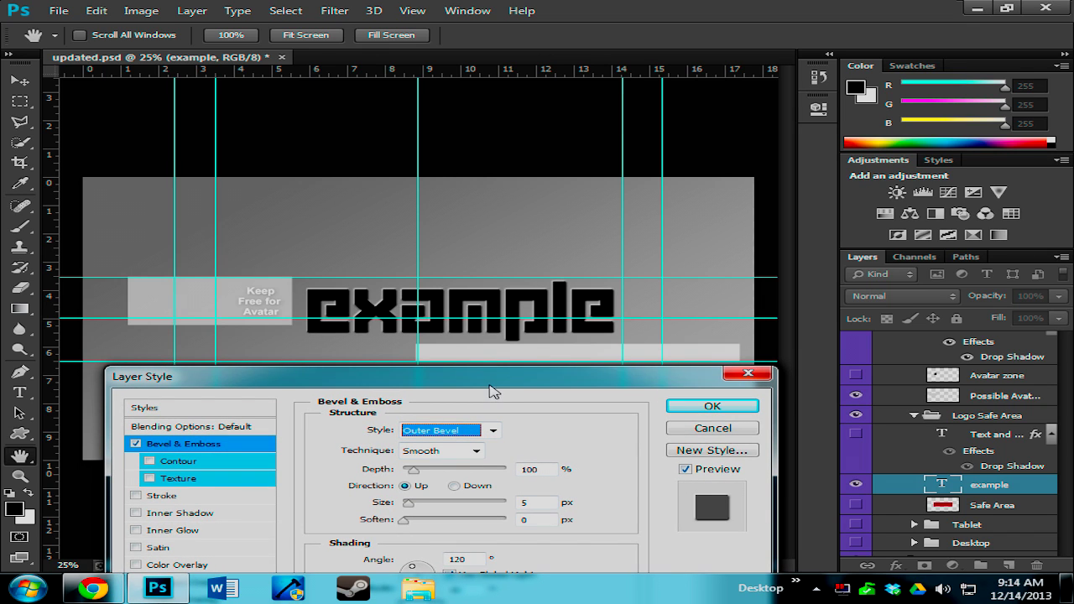
left_click(475, 451)
left_click(449, 480)
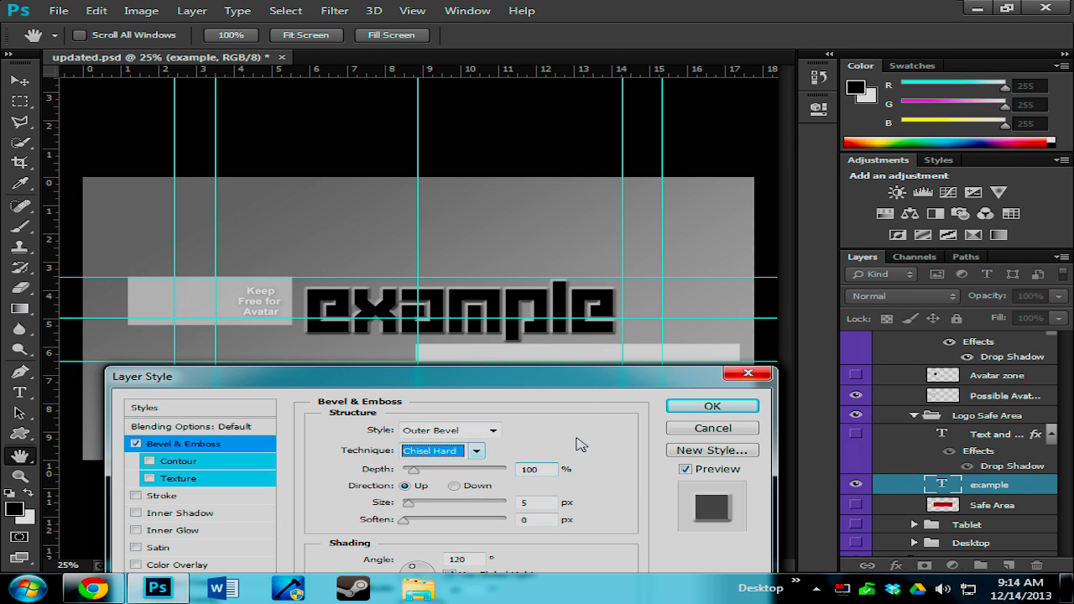
- Add a Gradient Overlay effect to the "example" text layer, keeping the text in the preview uncovered
left_click_drag(590, 387, 580, 321)
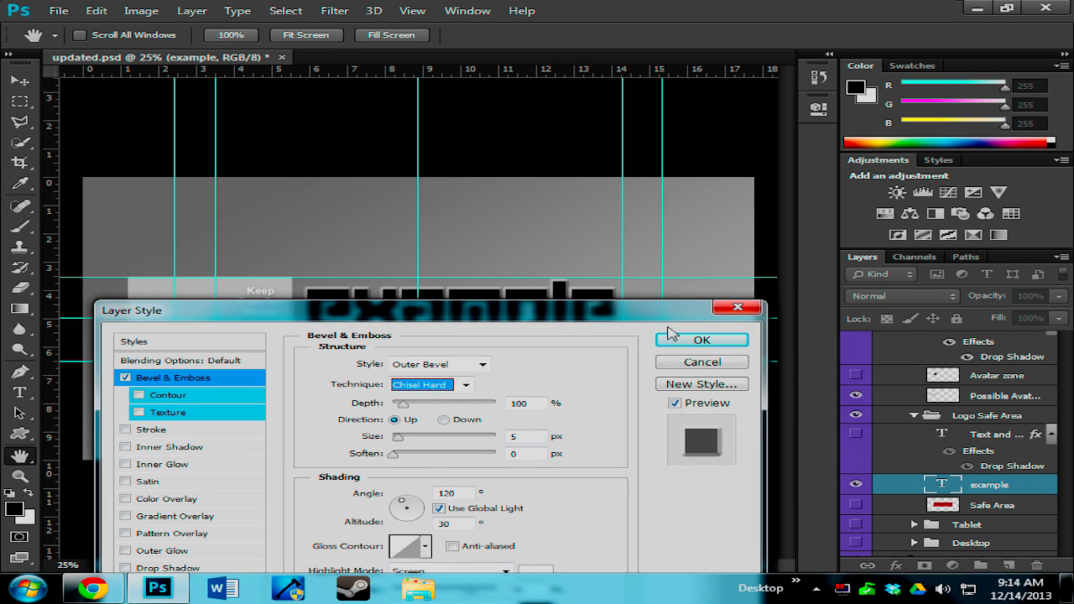
left_click_drag(576, 319, 621, 195)
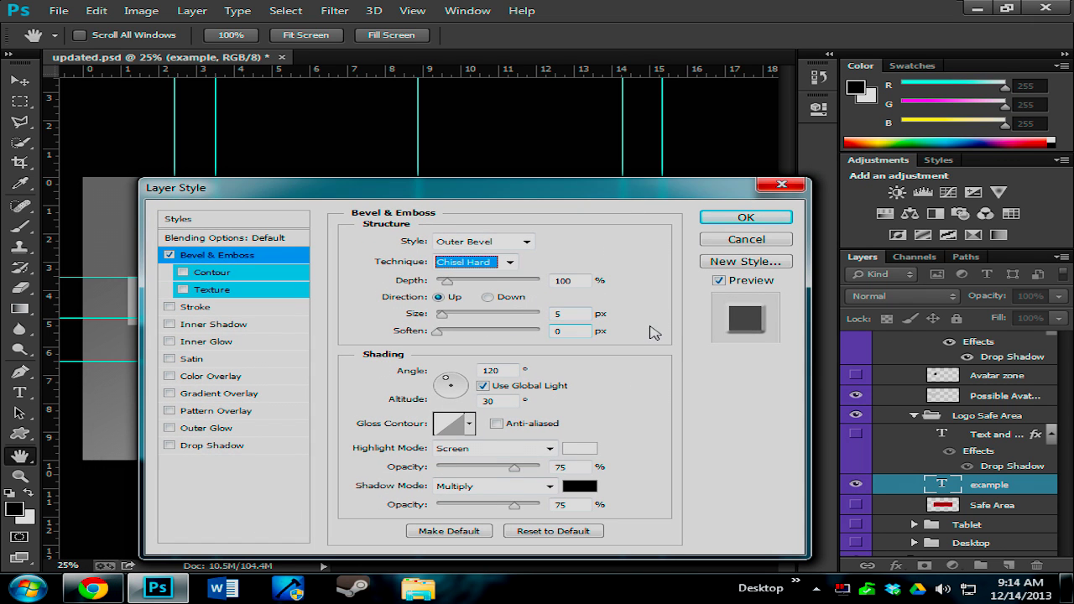
left_click_drag(398, 195, 551, 190)
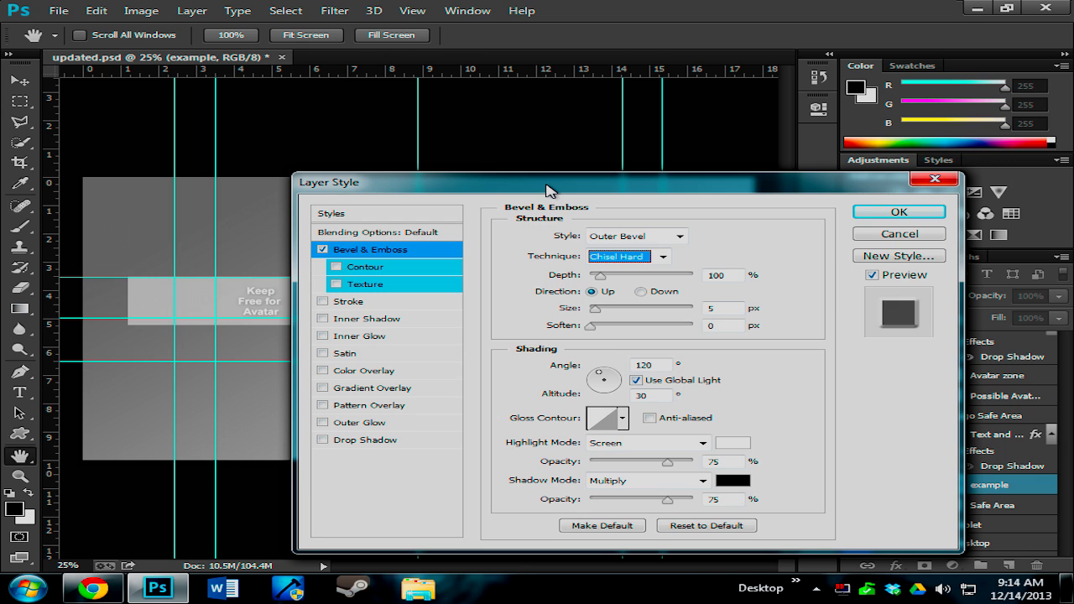
left_click(387, 388)
left_click_drag(584, 189, 465, 383)
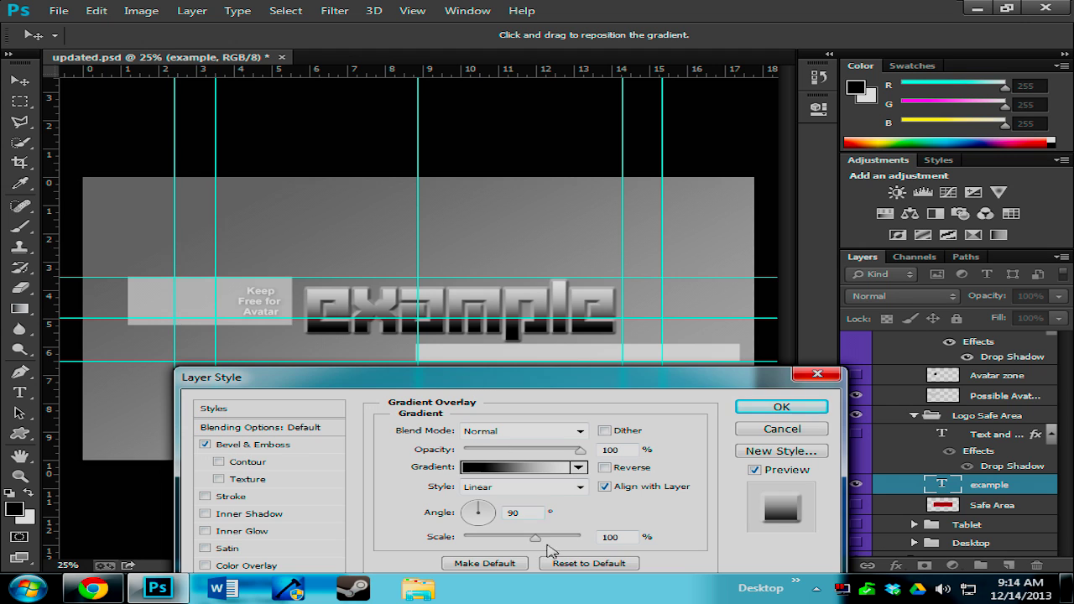
left_click(579, 468)
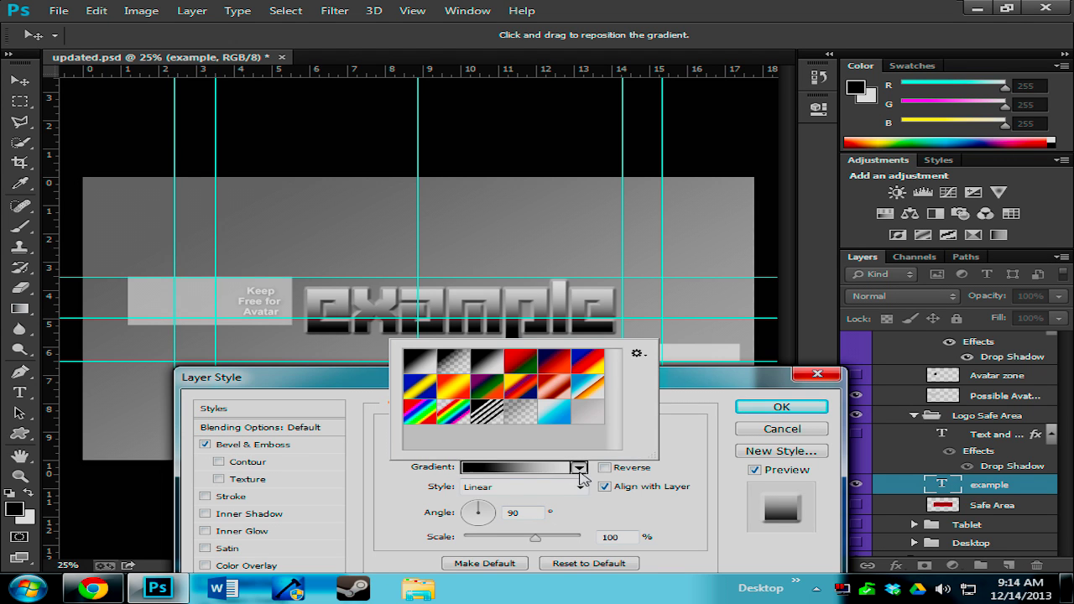
left_click(480, 470)
left_click(478, 469)
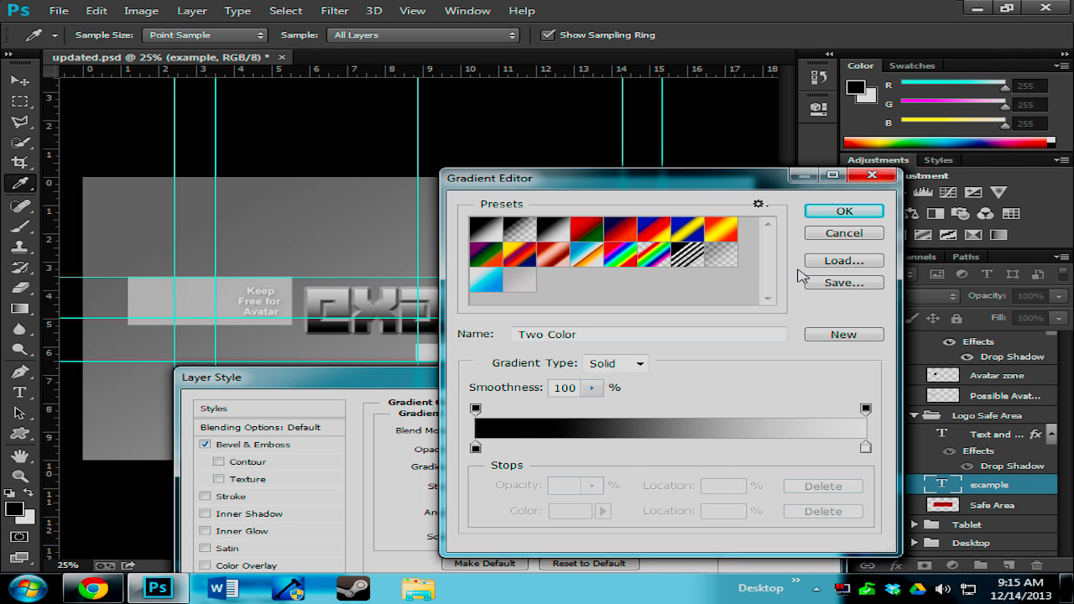
left_click(840, 234)
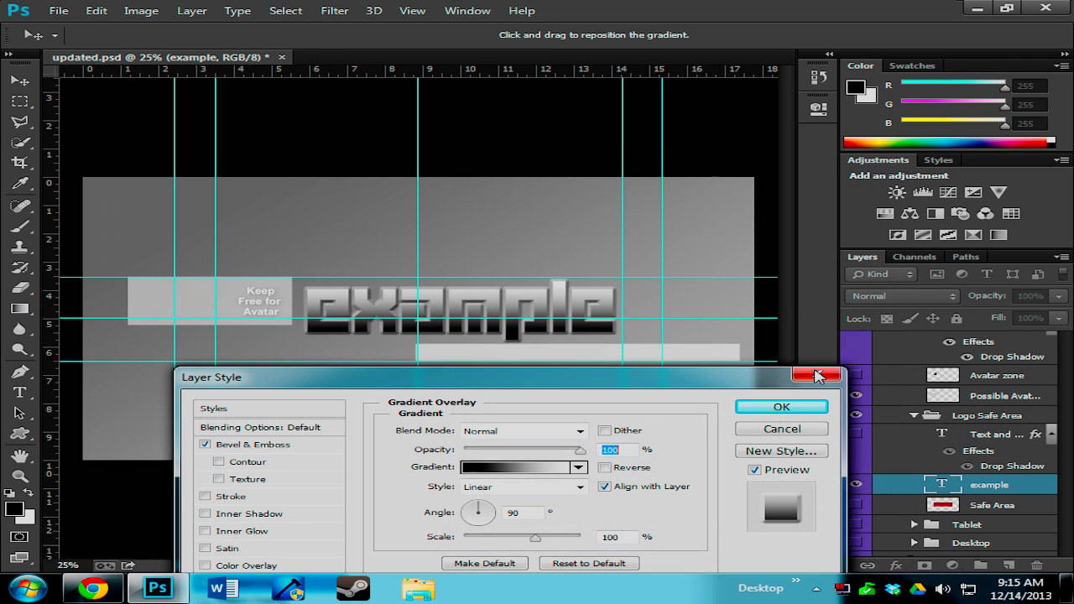
- Set the text's gradient overlay to the BlueOverWhite preset and apply the layer style
left_click(561, 470)
left_click(484, 288)
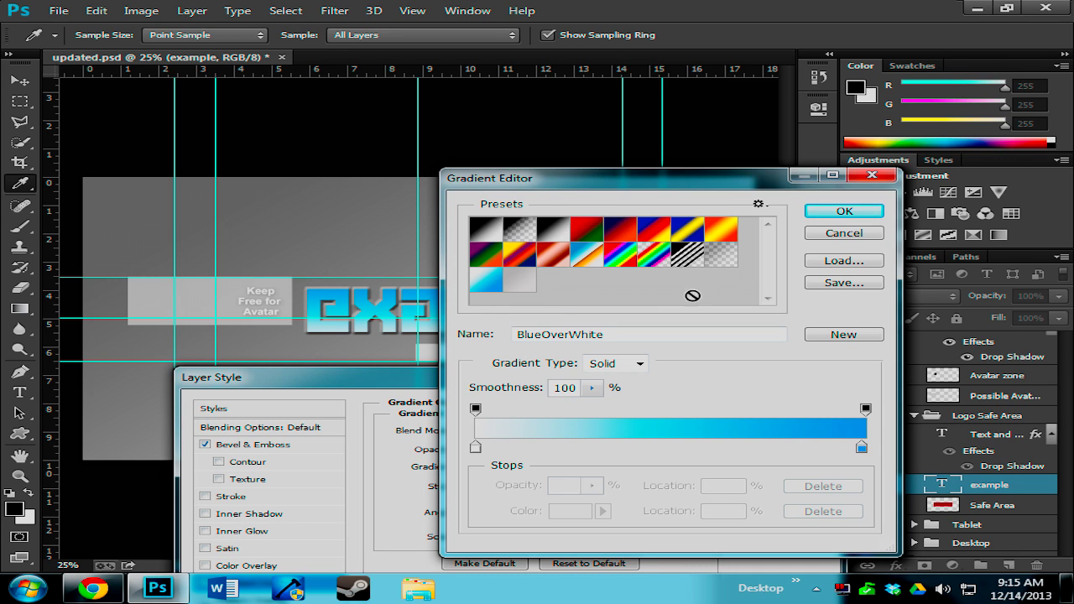
left_click(846, 218)
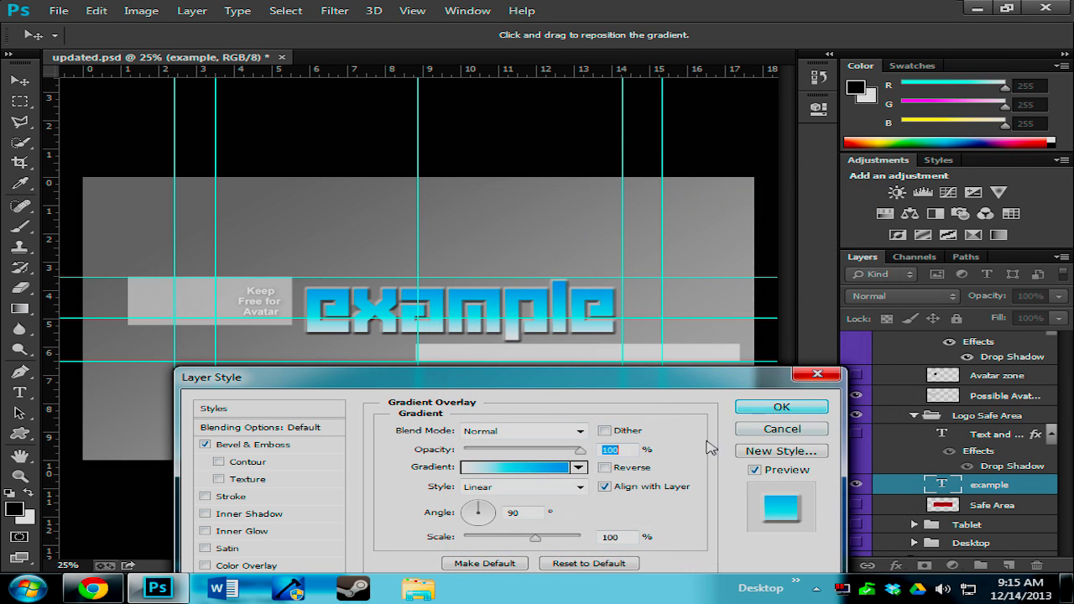
left_click_drag(759, 383, 794, 363)
left_click(837, 391)
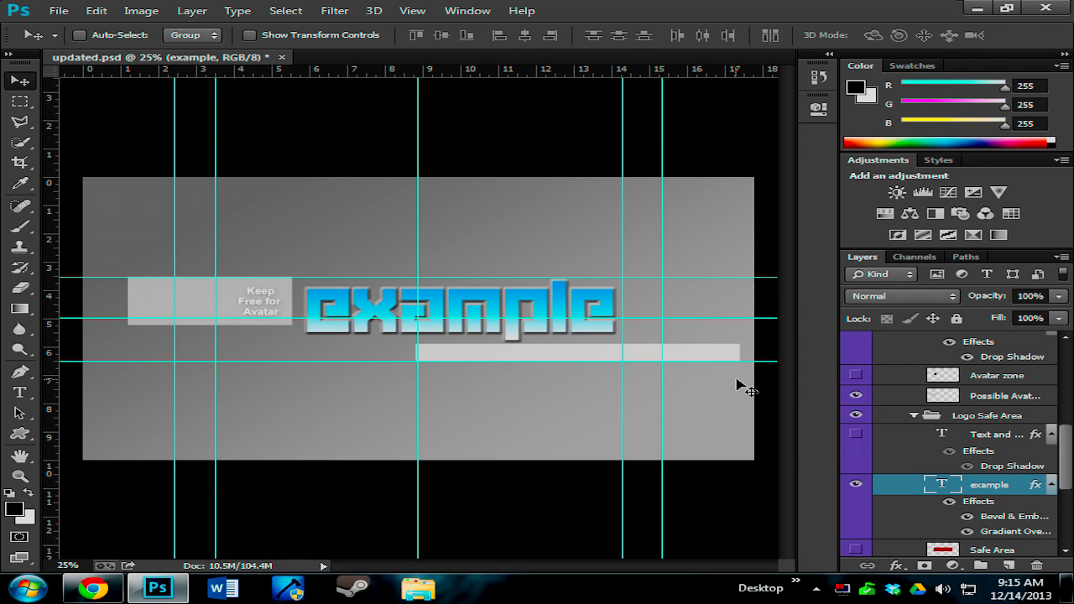
- Add an Outer Glow effect to the "example" text layer and set the glow colour to bright turquoise
left_click(896, 566)
left_click(923, 538)
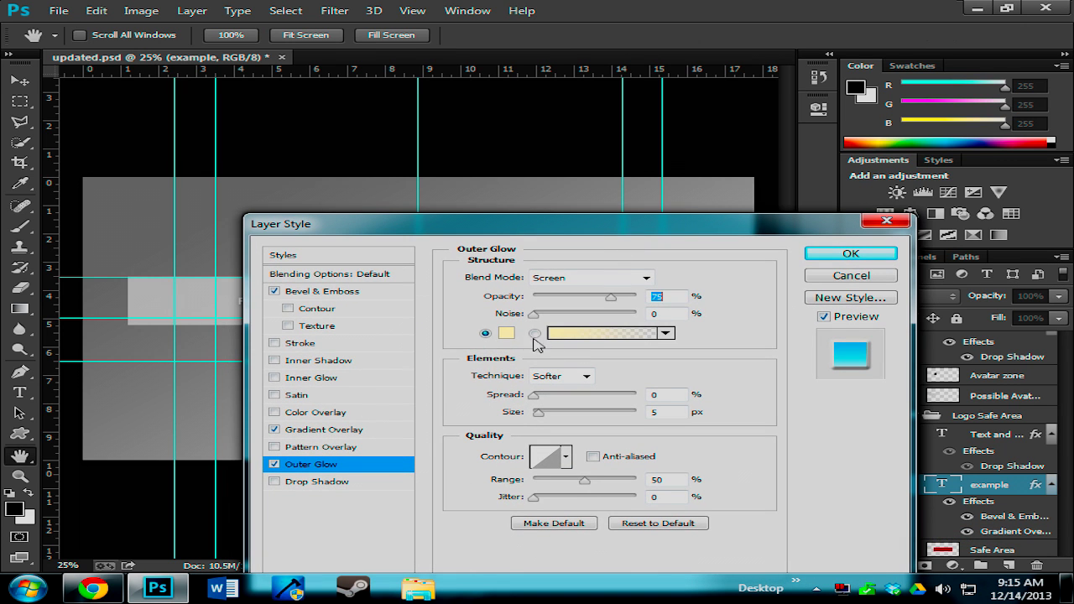
left_click(507, 333)
left_click_drag(756, 430, 750, 401)
left_click_drag(712, 302, 715, 302)
left_click(898, 296)
- Set the outer glow's spread to 15% and its size to 35 px, and apply the layer style
left_click_drag(769, 230, 1049, 235)
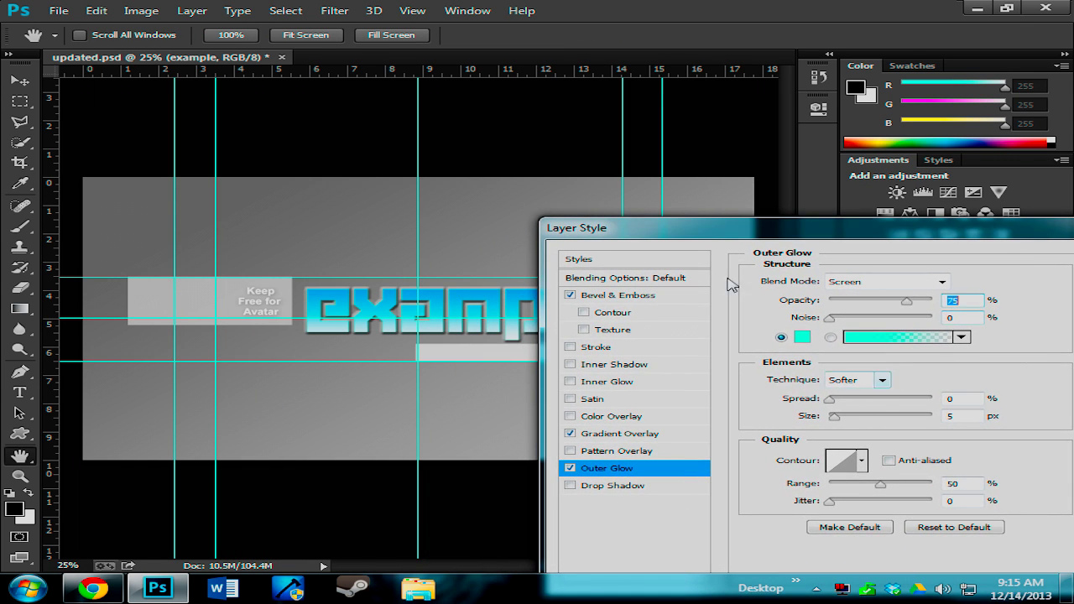
left_click_drag(727, 229, 823, 203)
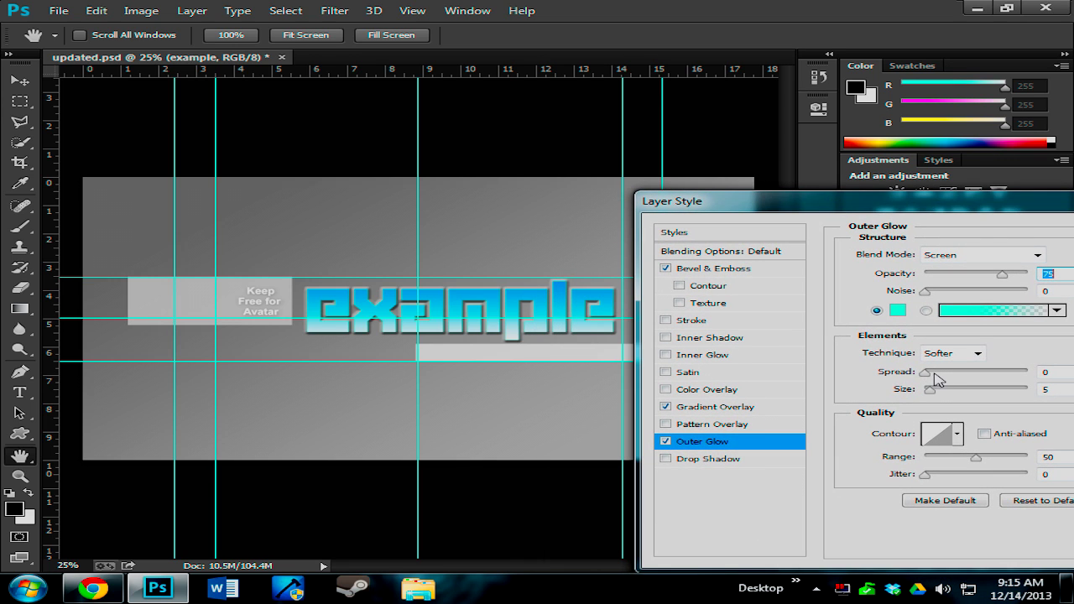
left_click_drag(925, 372, 949, 399)
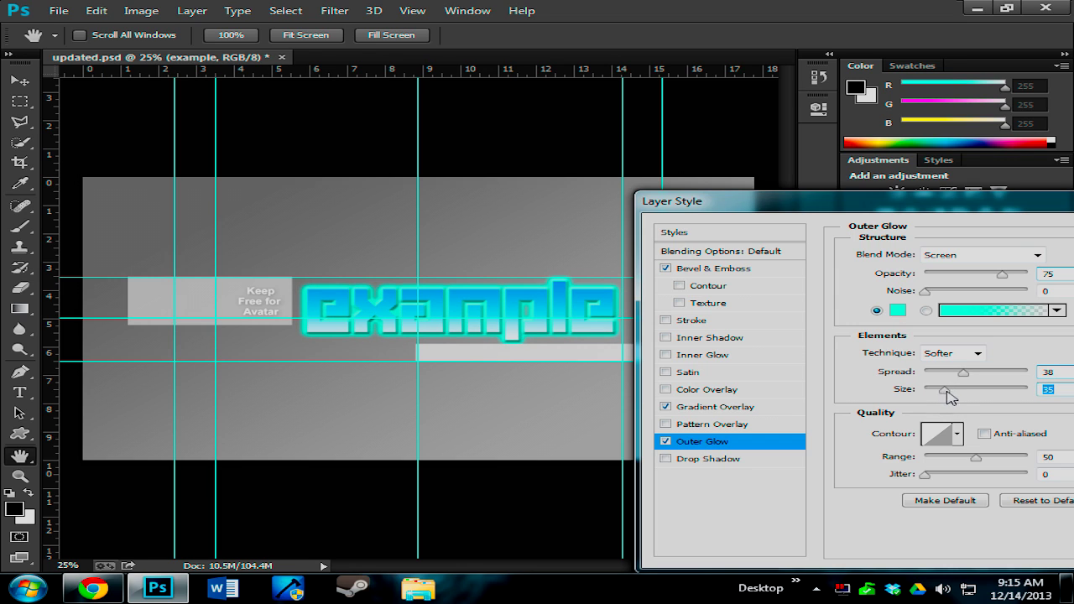
left_click_drag(965, 377, 940, 385)
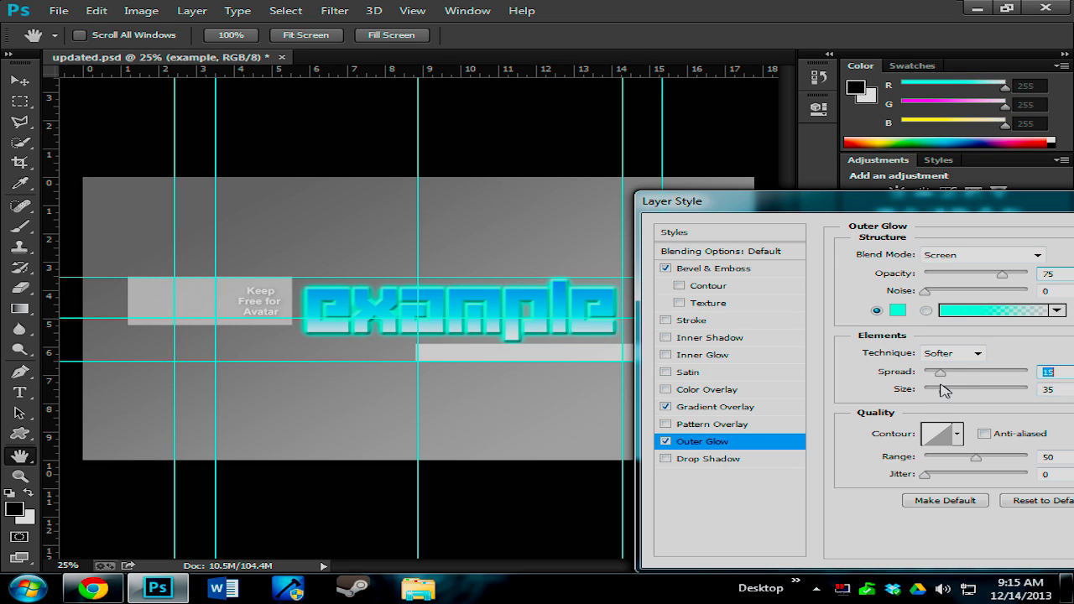
left_click_drag(777, 205, 266, 212)
left_click(705, 242)
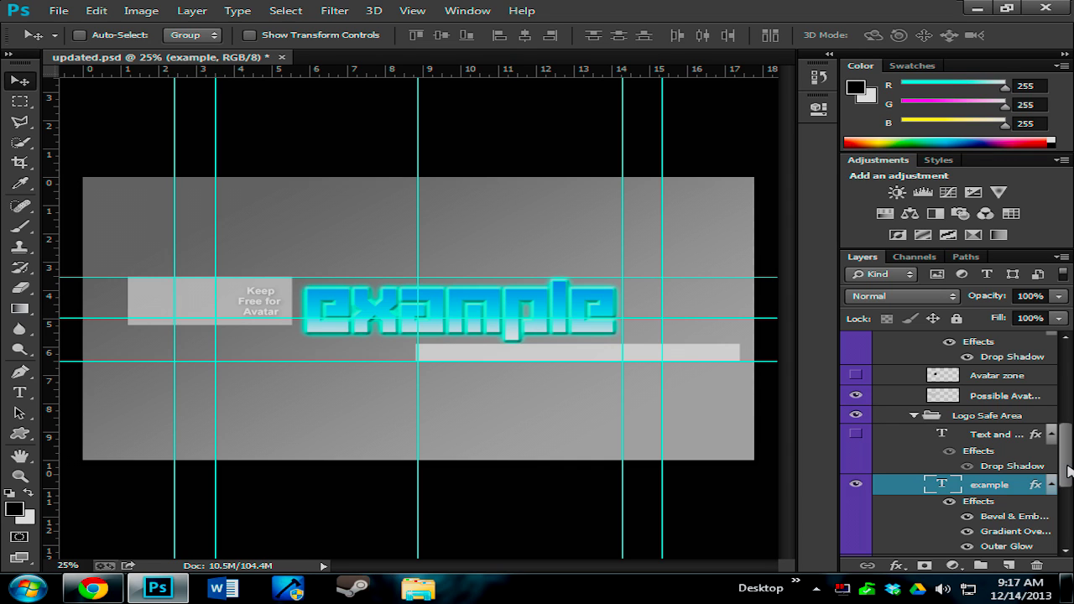
- Hide the pale possible-avatar box layer and the Avatar Area text layer in the Avatar Area group
scroll(1070, 470, "up", 1)
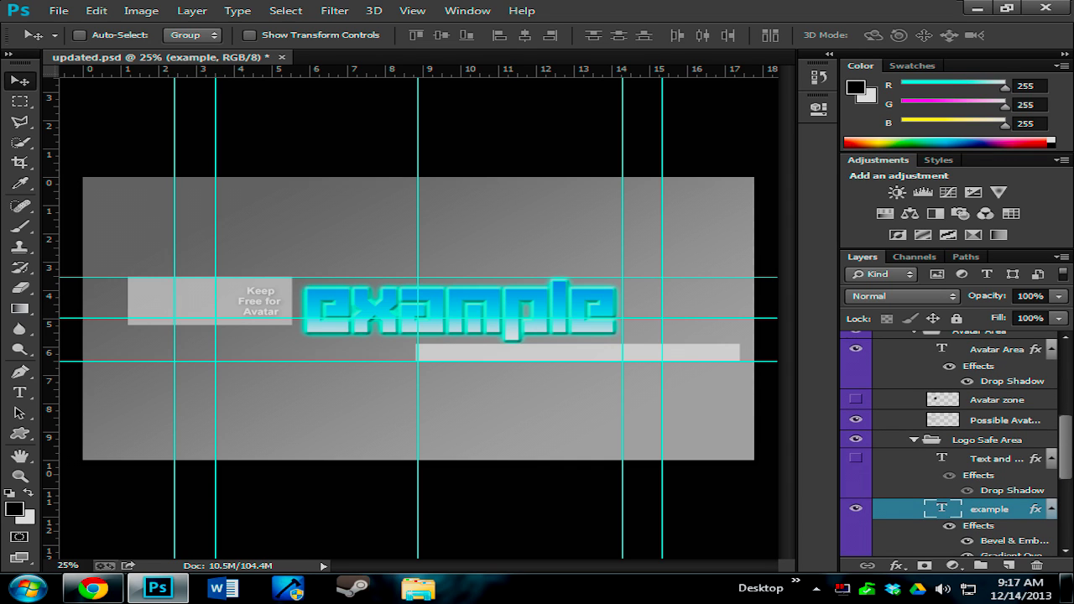
scroll(1066, 445, "up", 2)
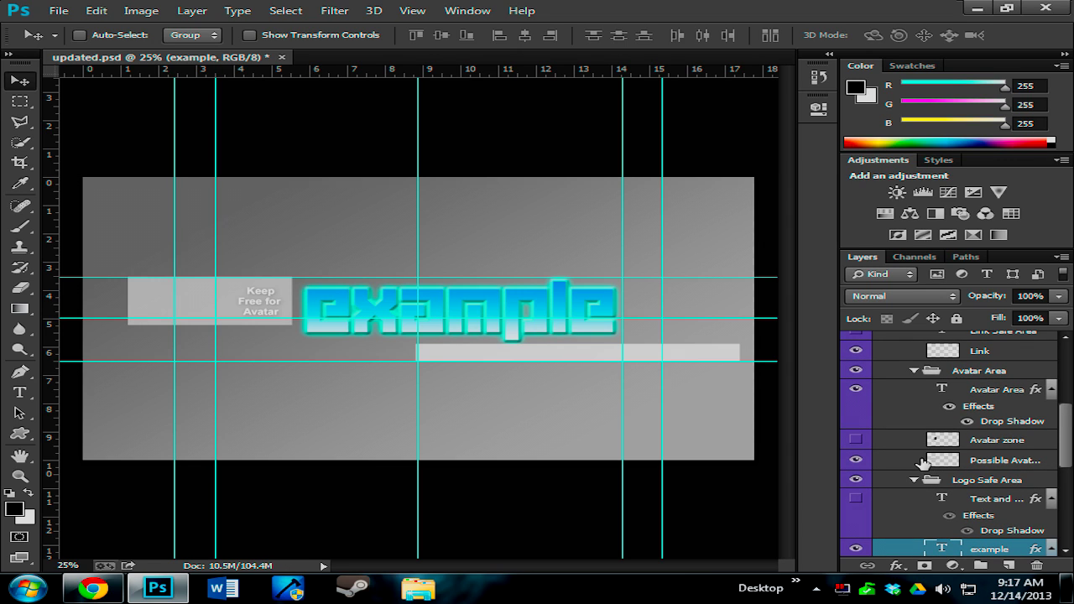
left_click(856, 458)
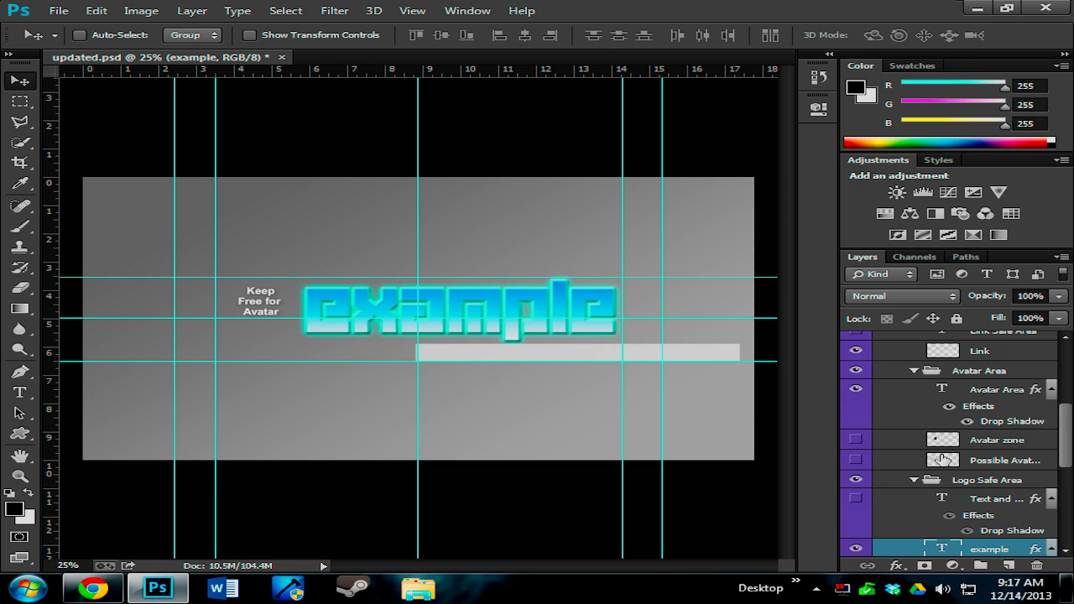
left_click(856, 460)
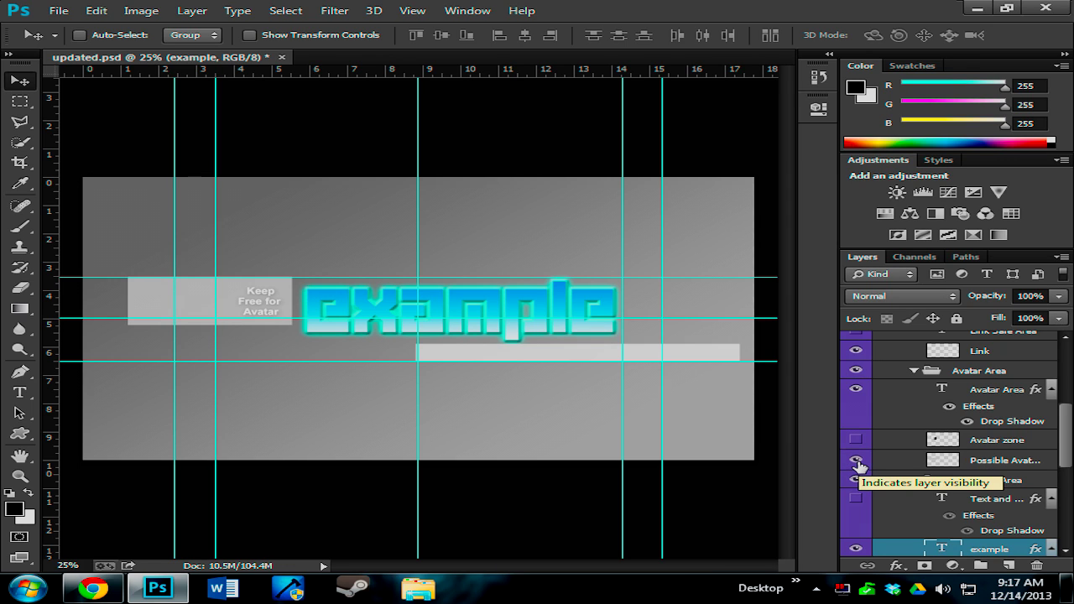
left_click(856, 461)
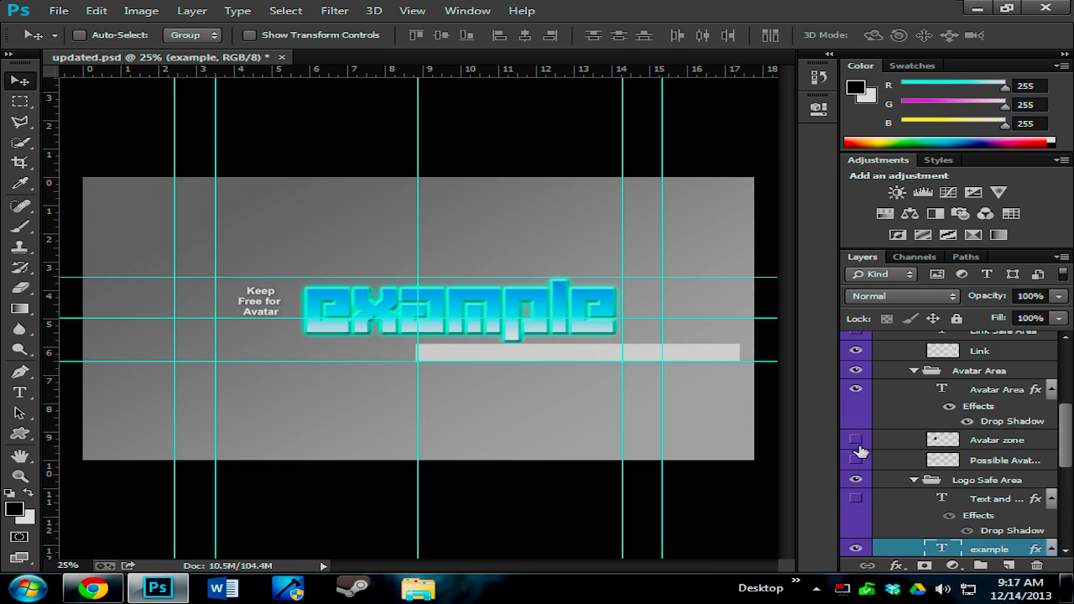
left_click(857, 390)
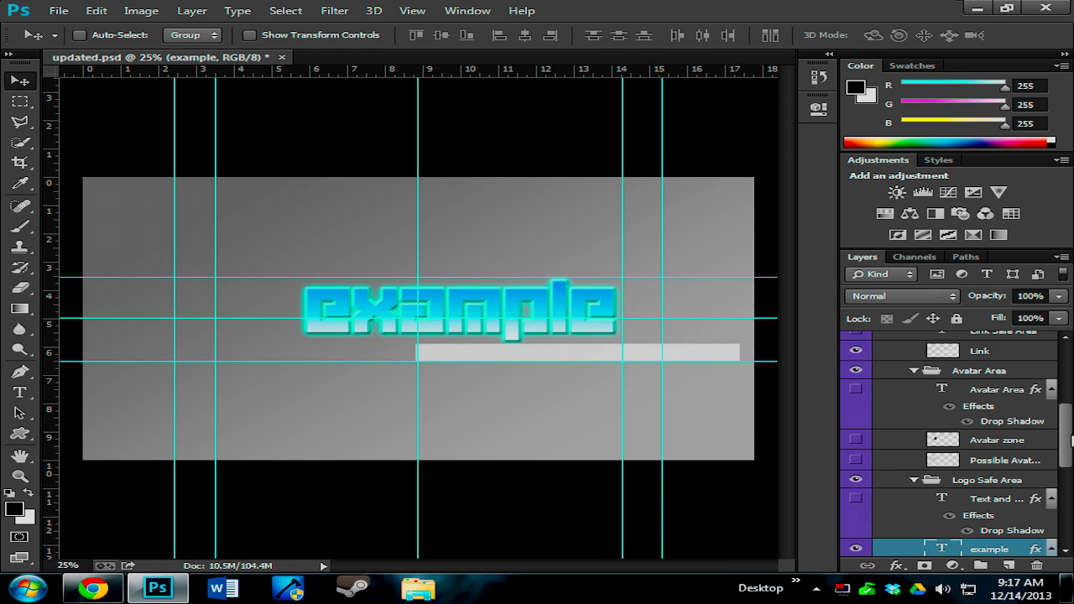
- Save the banner to the Desktop as a Photoshop file named "example" with Maximize Compatibility on
left_click(57, 11)
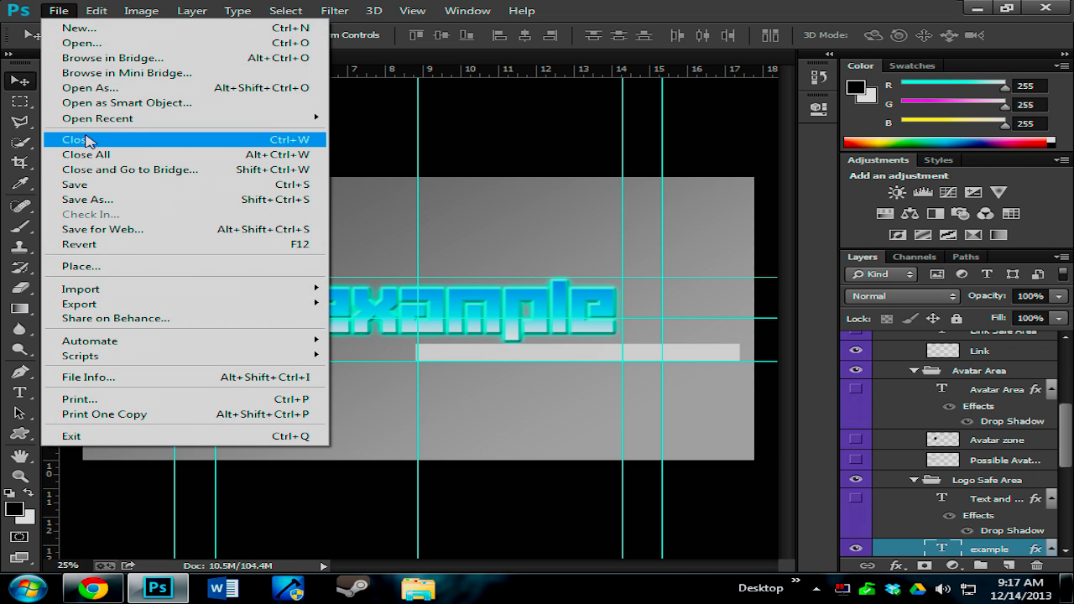
left_click(91, 200)
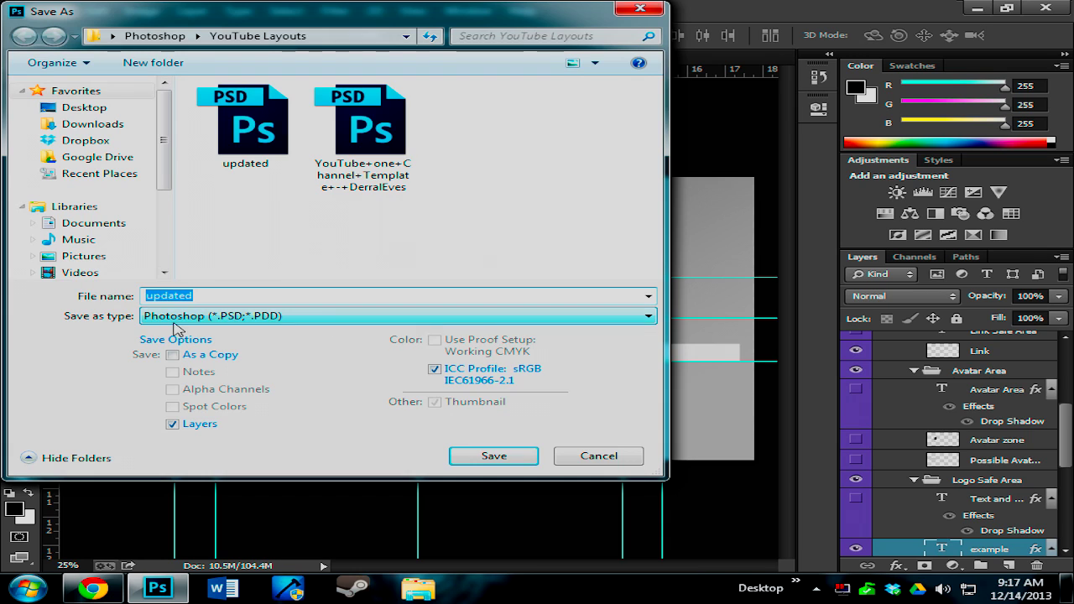
key("BackSpace")
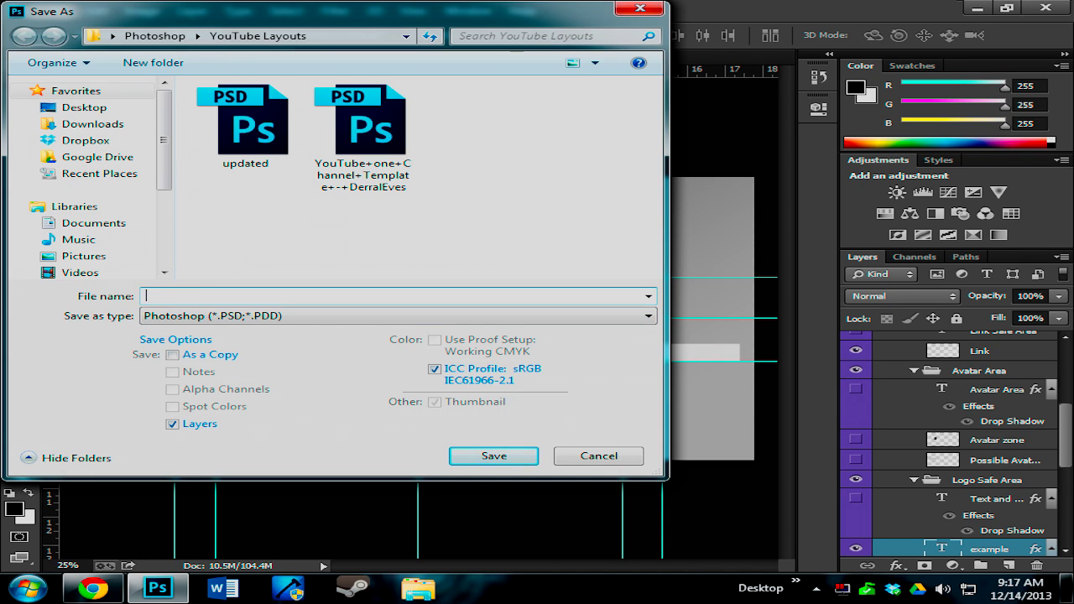
left_click(141, 111)
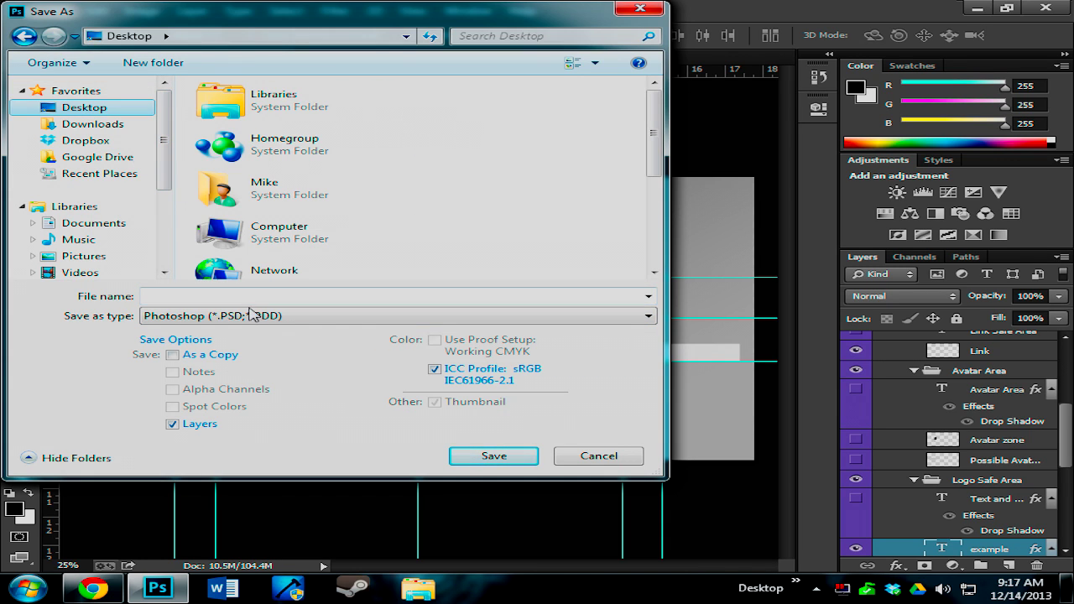
type("desktop")
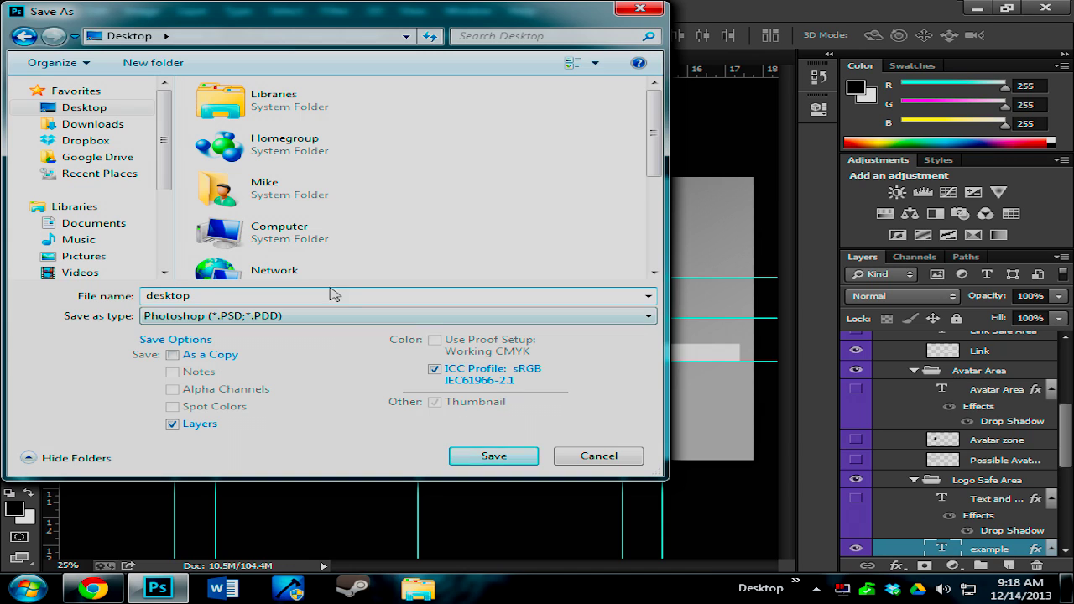
key("ctrl+a")
key("BackSpace")
type("c")
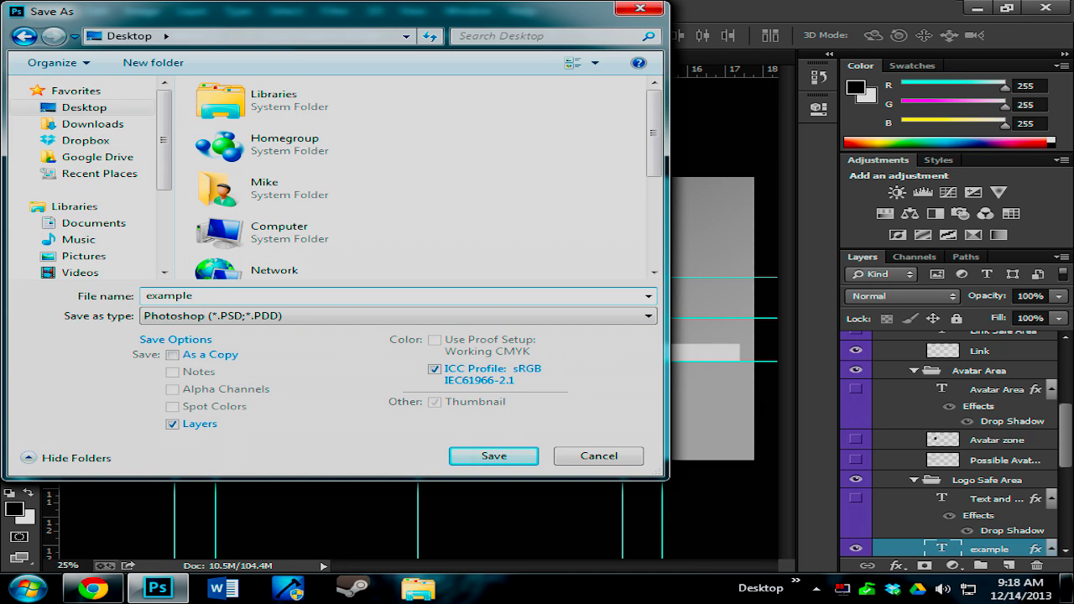
left_click(528, 458)
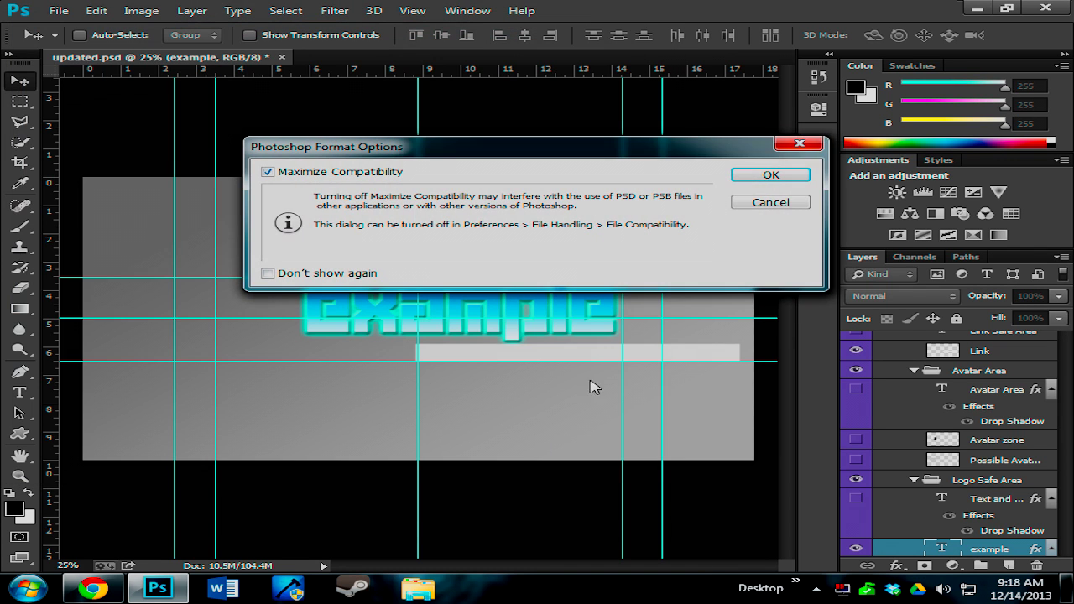
left_click(783, 176)
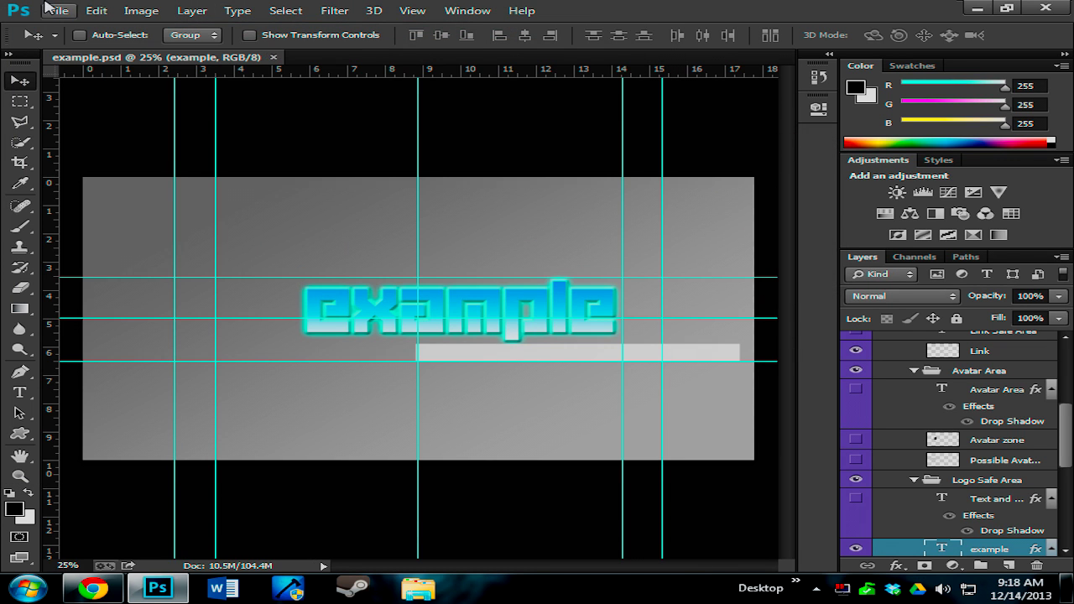
- Save a JPEG copy of the banner to the Desktop as "yeah" at quality 10 (Maximum), Baseline Optimized
left_click(58, 10)
left_click(99, 202)
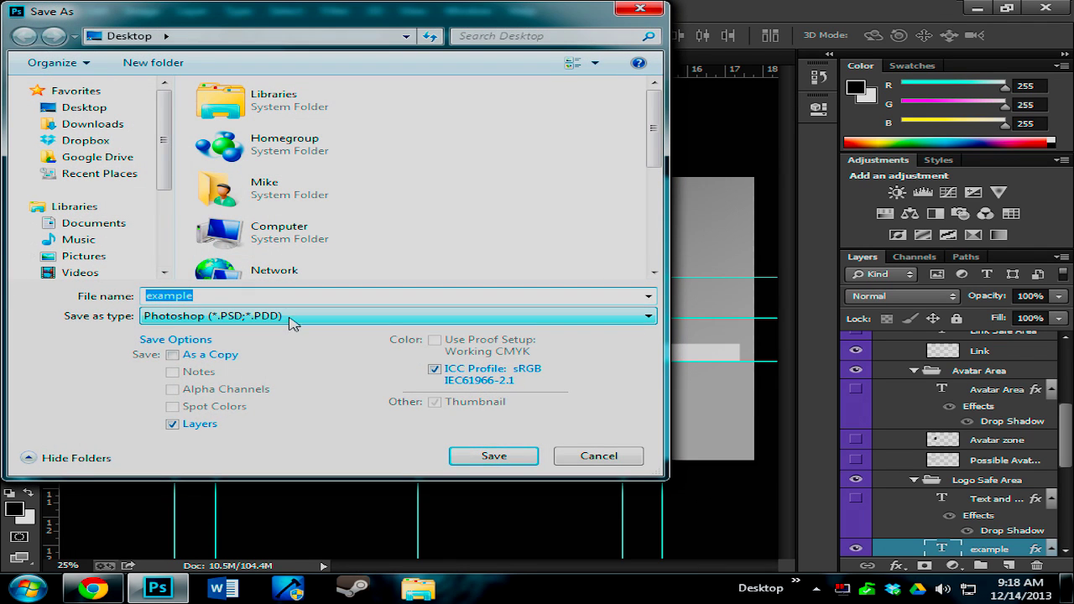
left_click(292, 321)
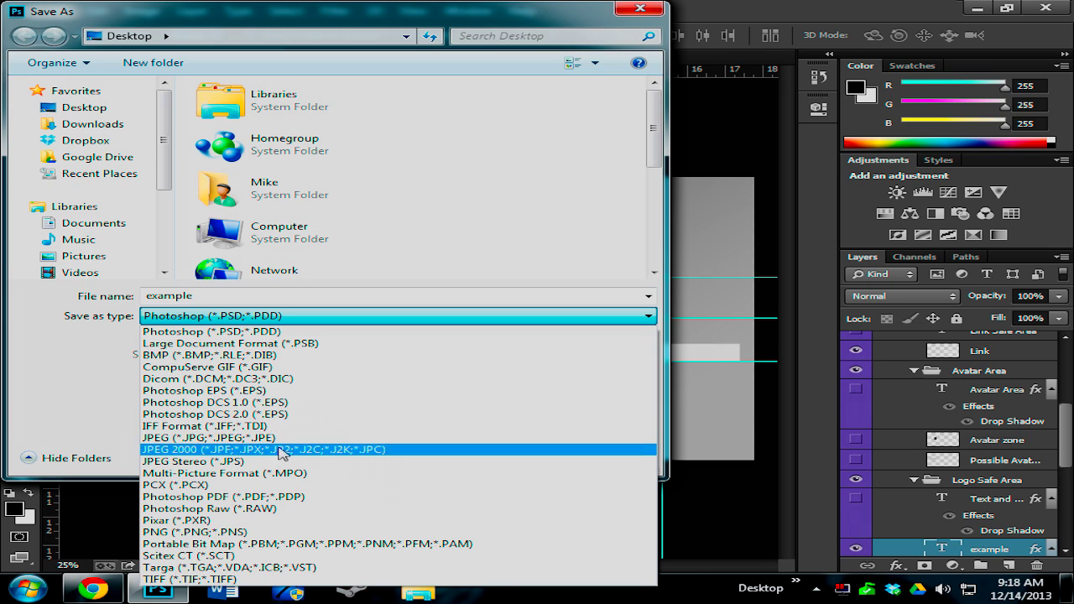
left_click(281, 438)
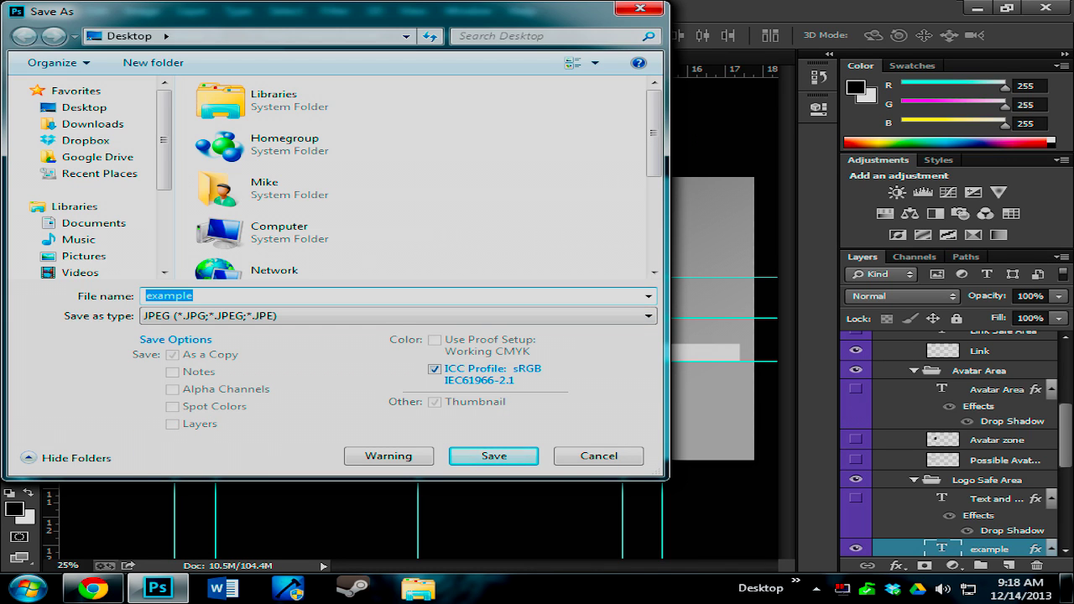
key("BackSpace")
type("yeah")
left_click(494, 457)
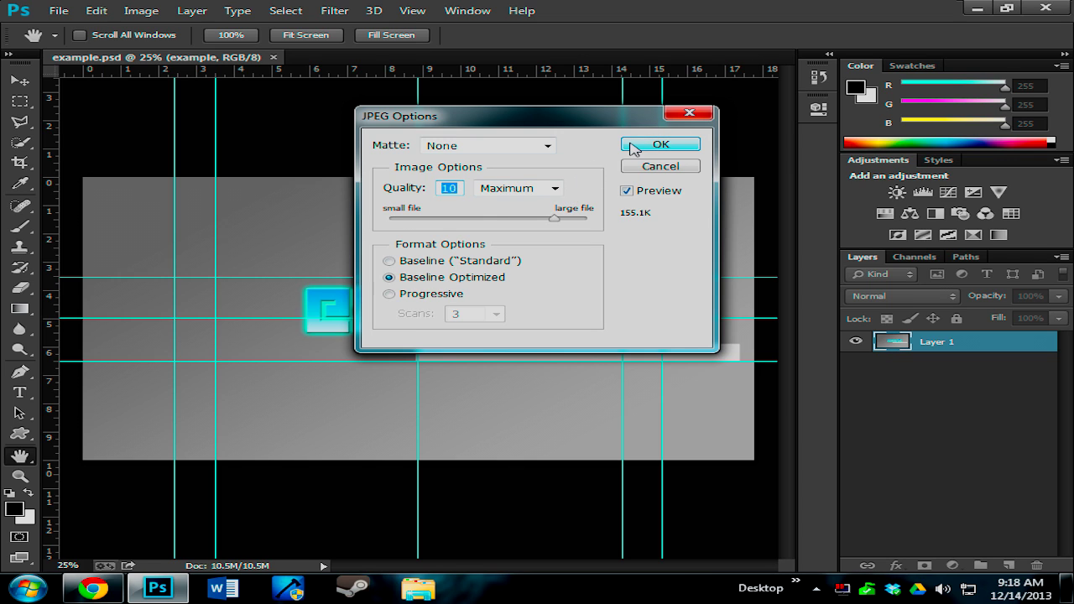
left_click(660, 144)
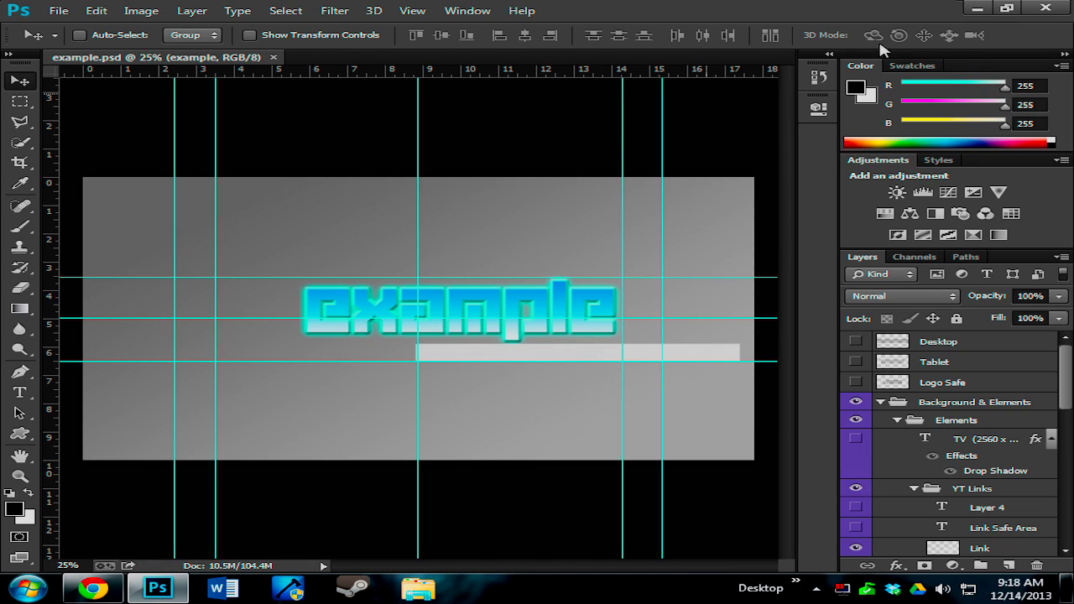
- Switch to Chrome, close the banner tutorial page and open the YouTube home page
left_click(976, 8)
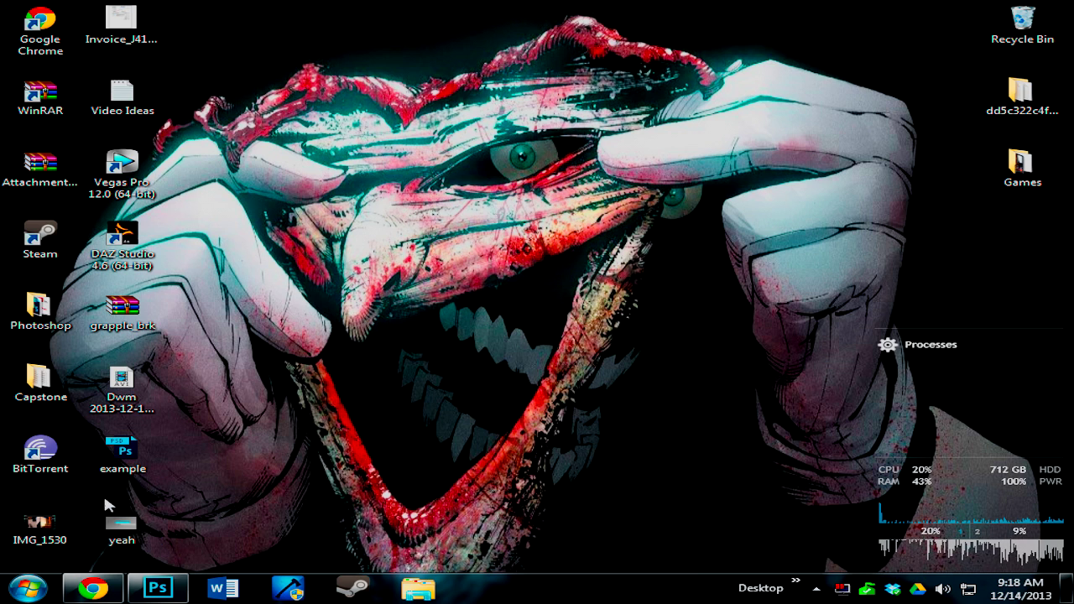
left_click(89, 585)
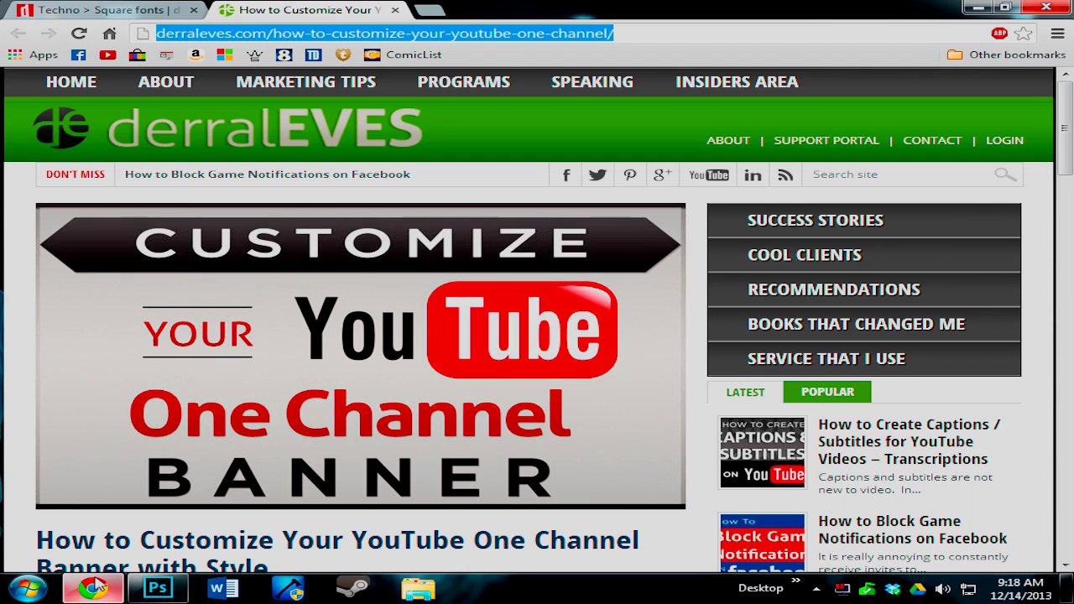
left_click(399, 10)
left_click(108, 54)
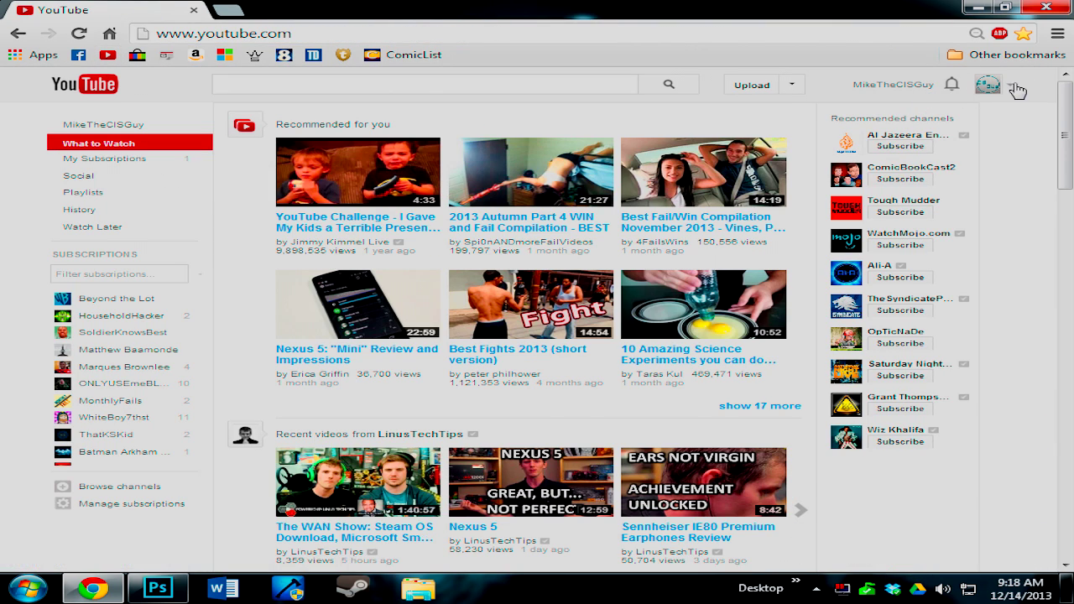
- Go to the signed-in account's own YouTube channel and open its channel art for editing
left_click(1012, 90)
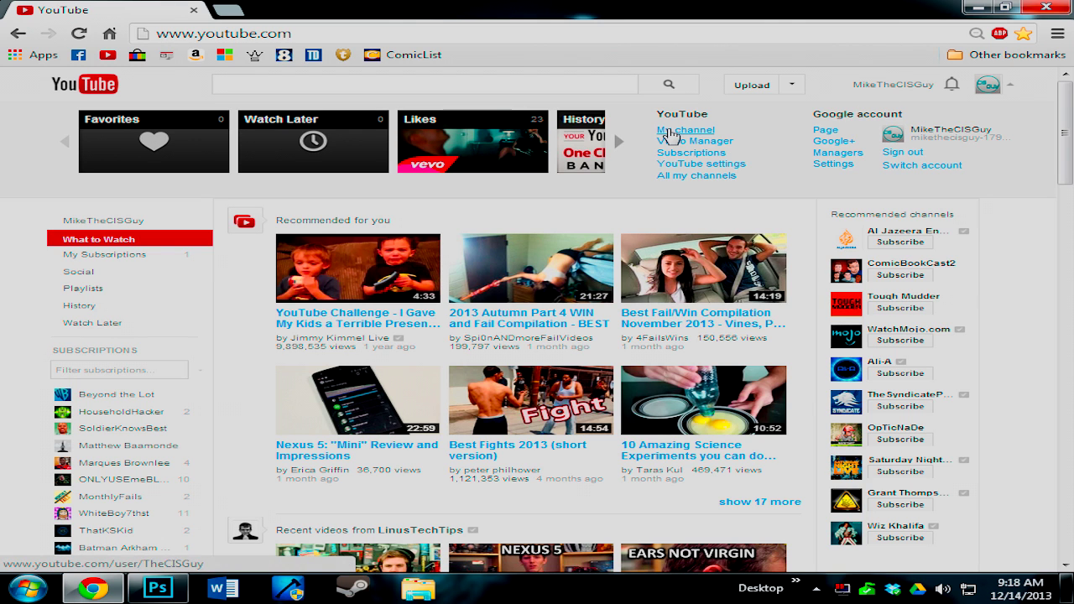
left_click(676, 142)
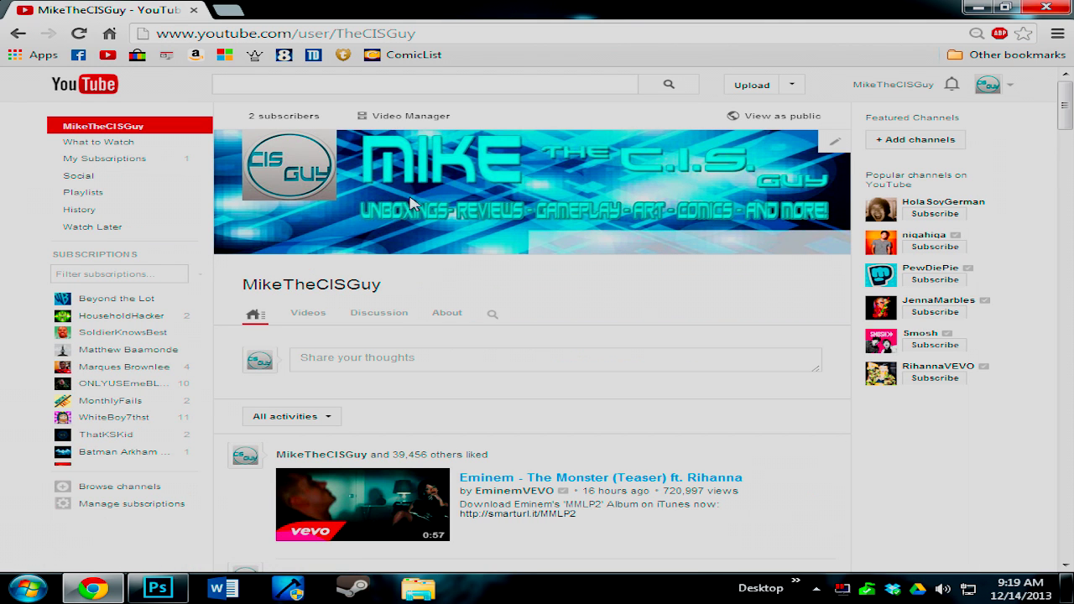
left_click(836, 147)
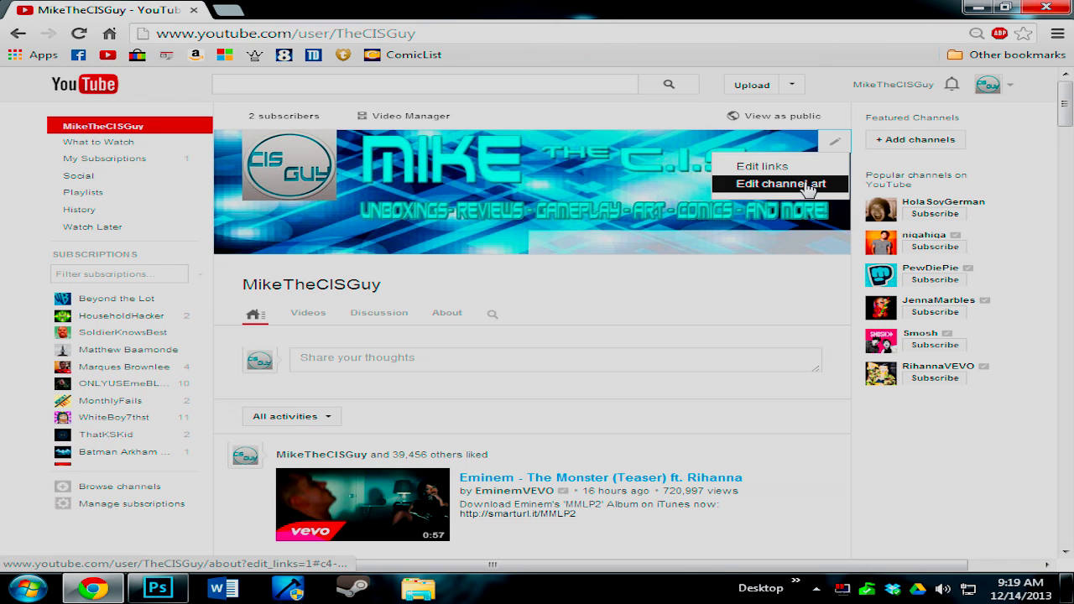
left_click(808, 186)
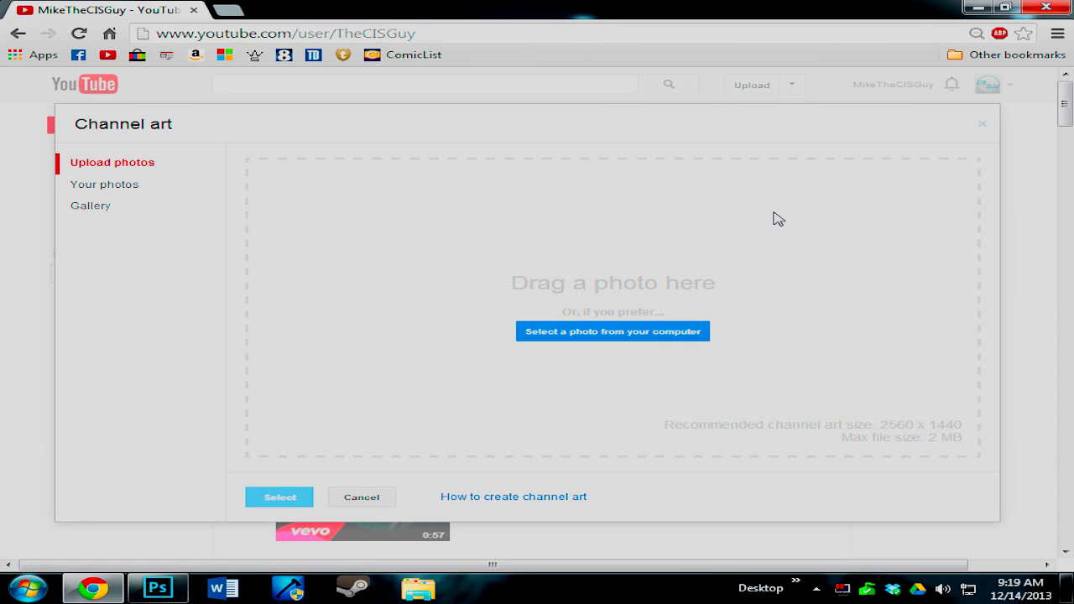
left_click(611, 332)
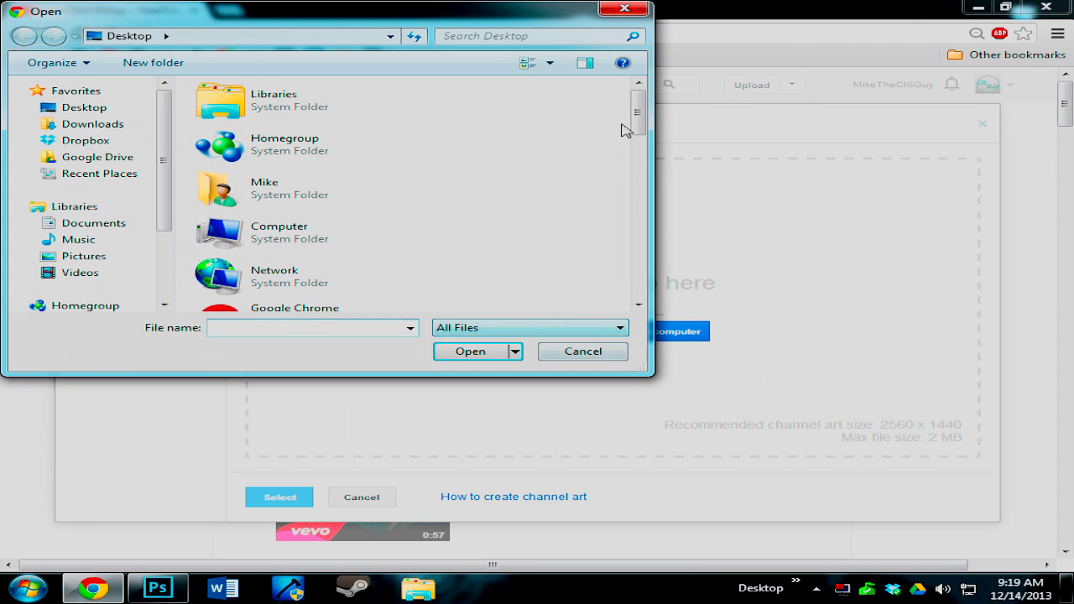
scroll(632, 160, "down", 5)
left_click_drag(628, 154, 628, 269)
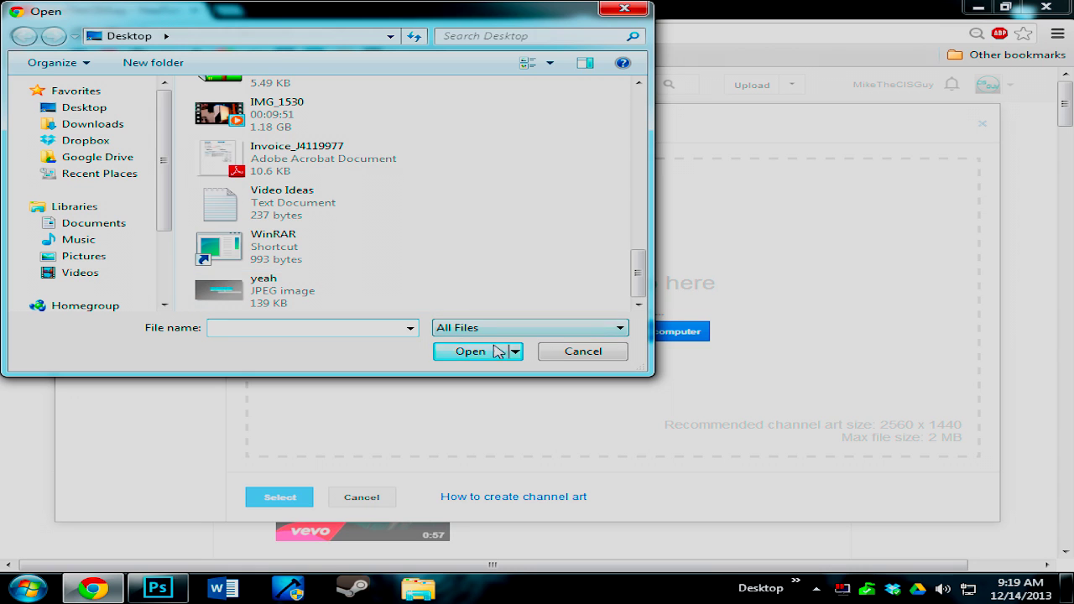
left_click(579, 356)
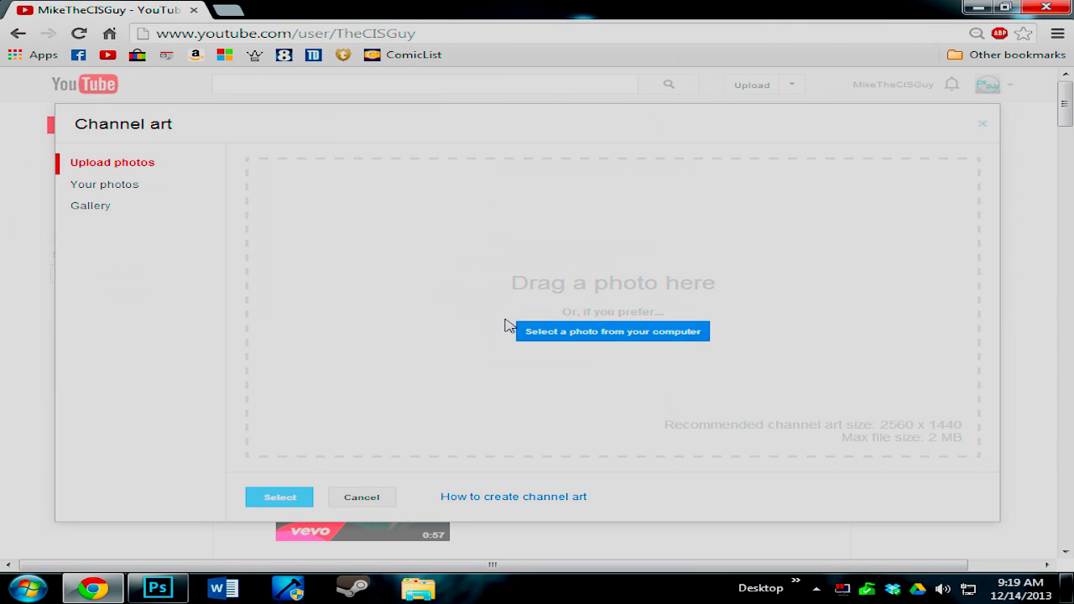
- Upload the "yeah" JPEG image from the Desktop as the channel art photo
left_click(563, 334)
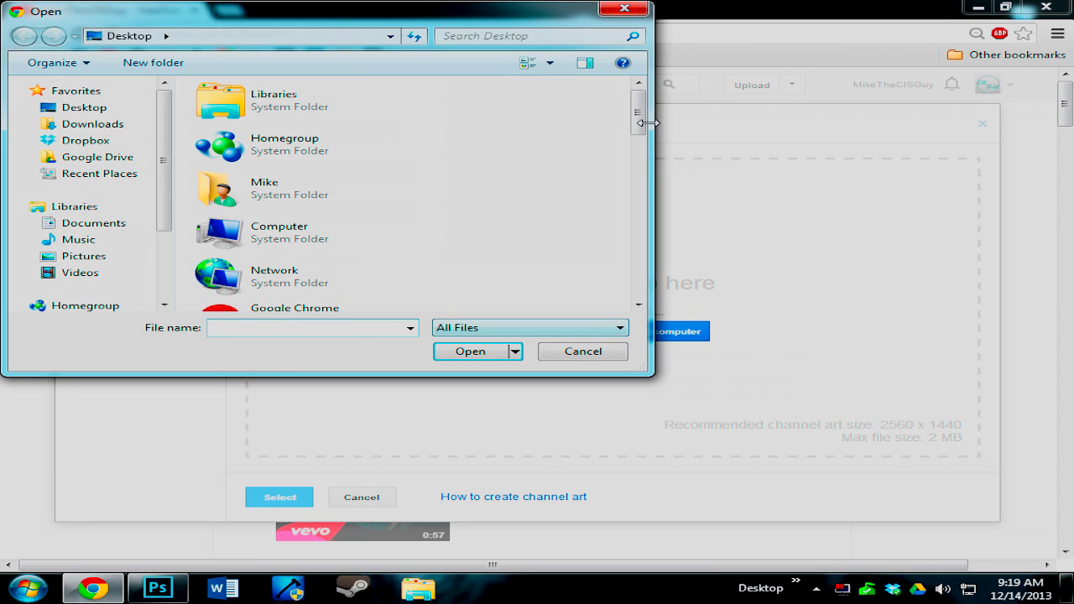
left_click_drag(647, 126, 638, 272)
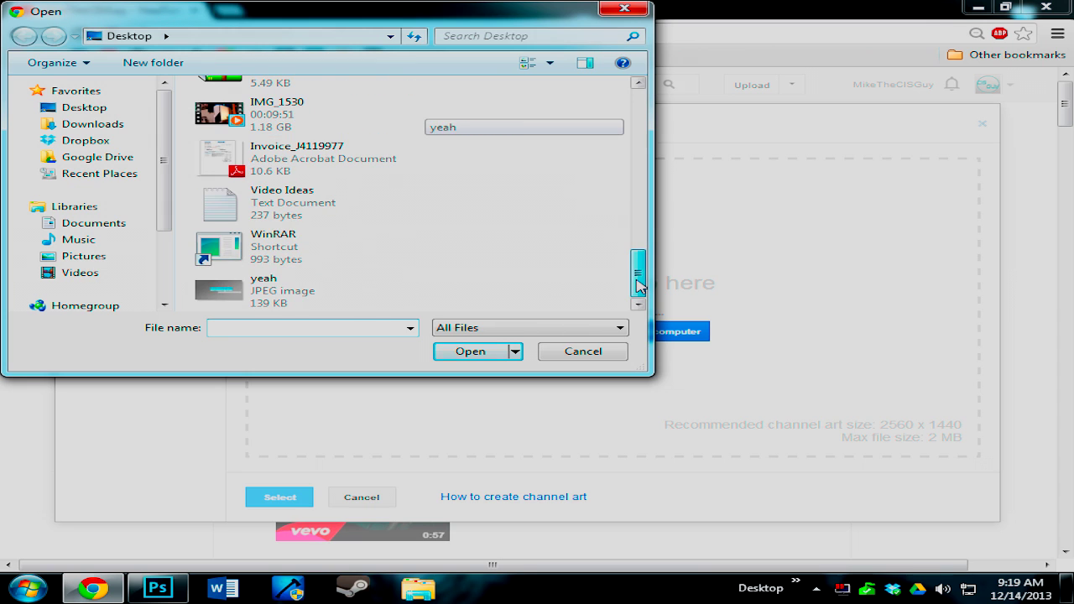
left_click(328, 309)
double_click(328, 309)
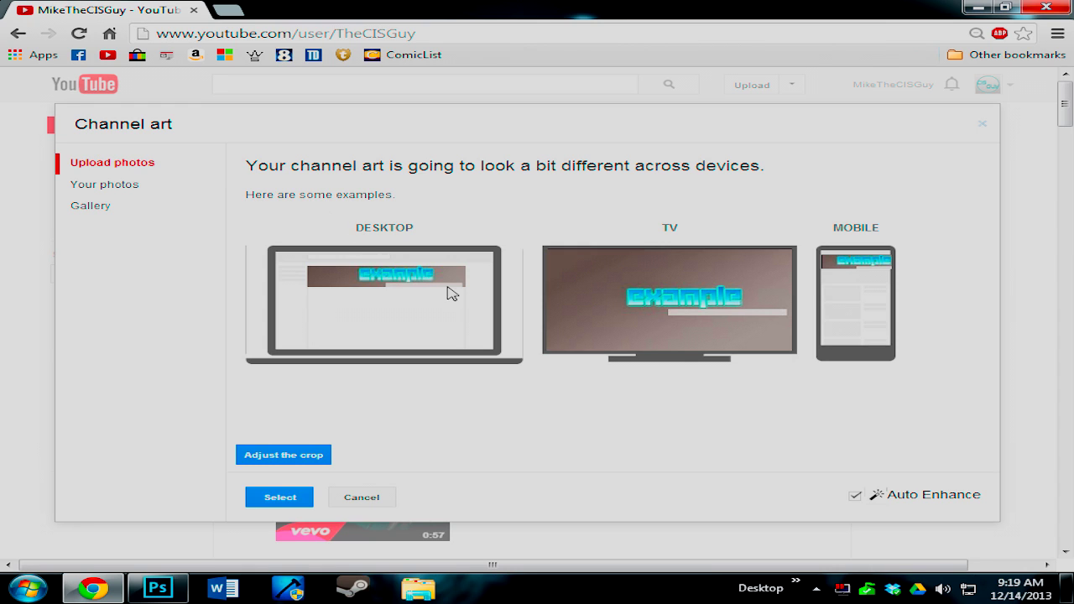
- Examine how the uploaded channel art looks in the desktop and TV previews
left_click_drag(397, 276, 532, 377)
left_click_drag(398, 228, 649, 343)
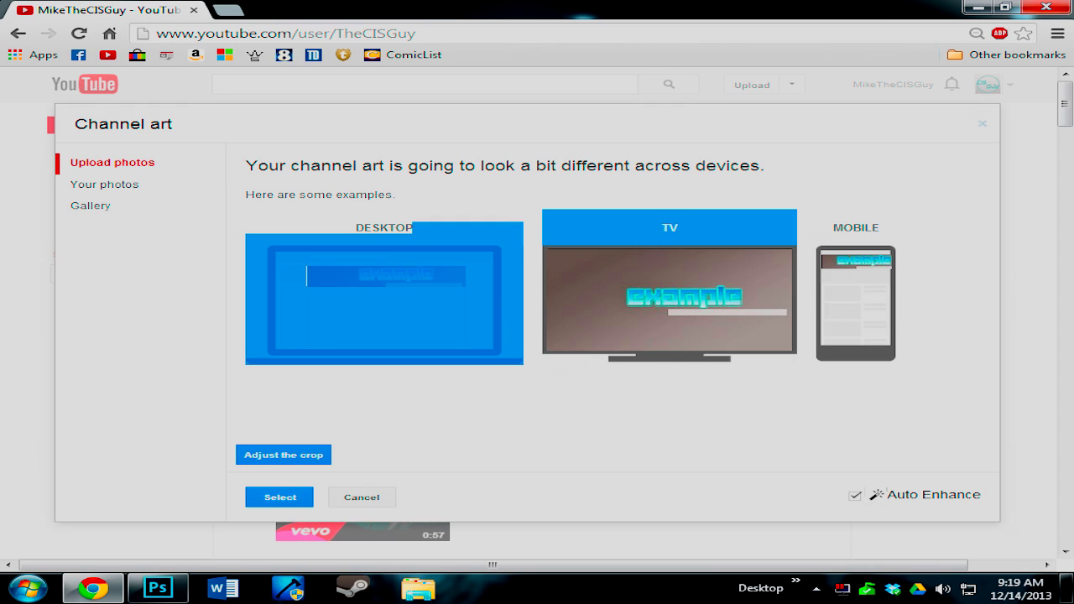
left_click(725, 413)
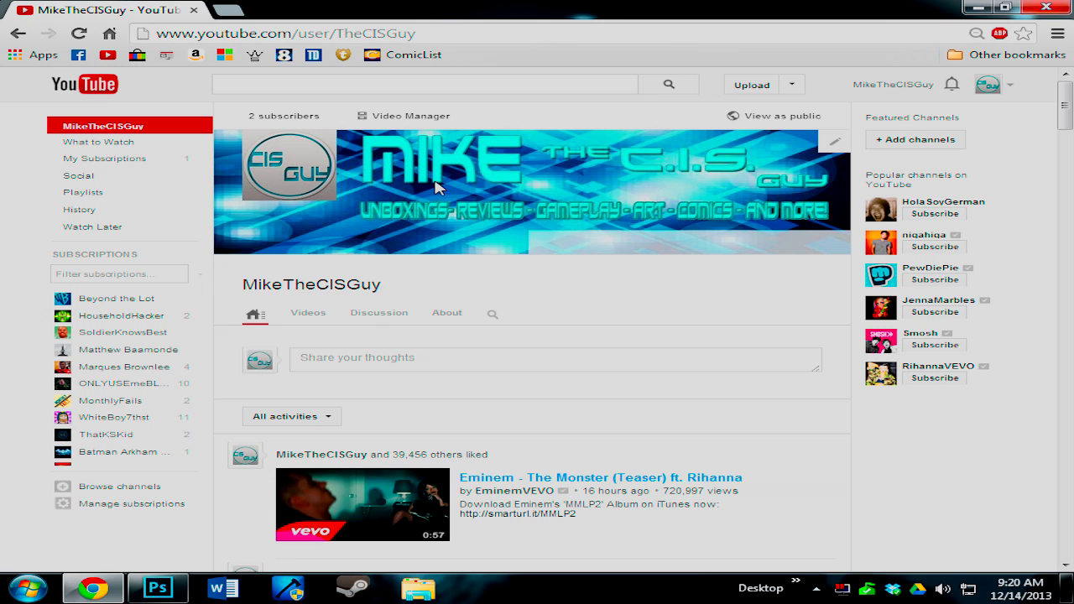
- Switch back to Photoshop with the example.psd banner document in view
left_click(167, 592)
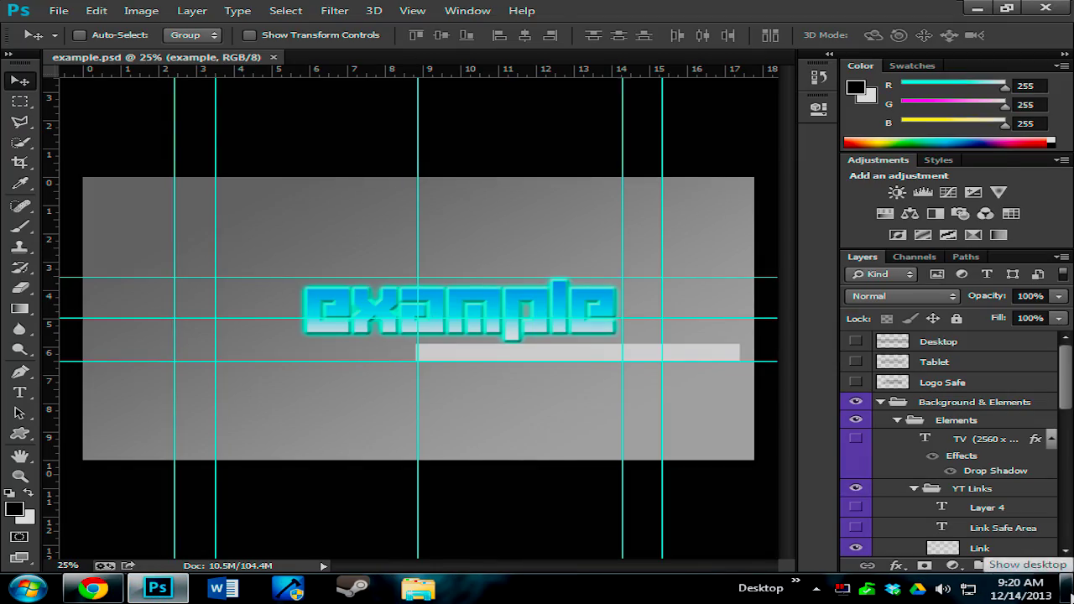
left_click(1069, 587)
left_click(1070, 588)
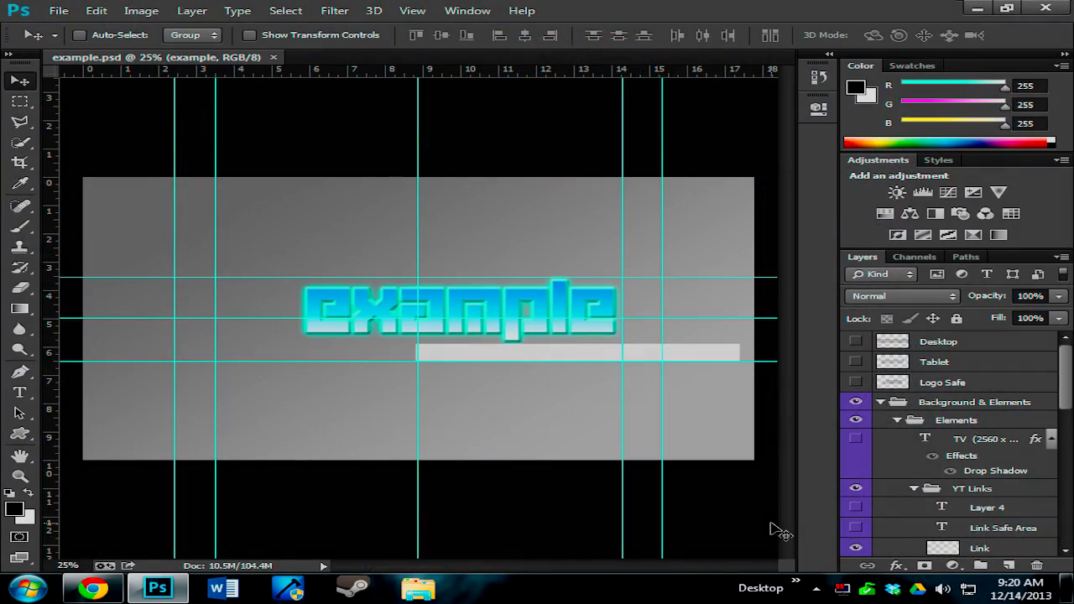